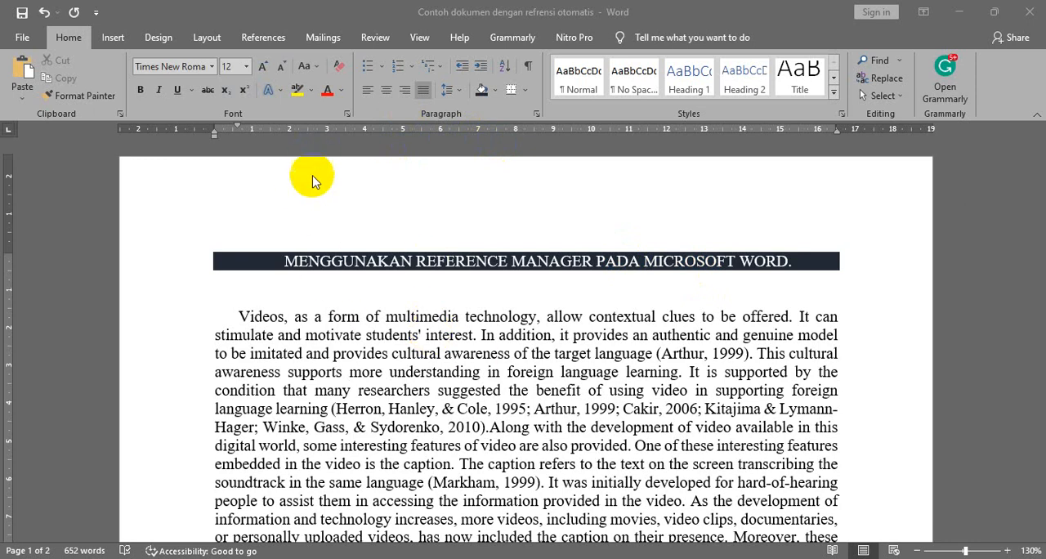
- Switch the document's citation style to MLA and return it to APA
{"action": "left_click", "coordinate": [273, 39]}
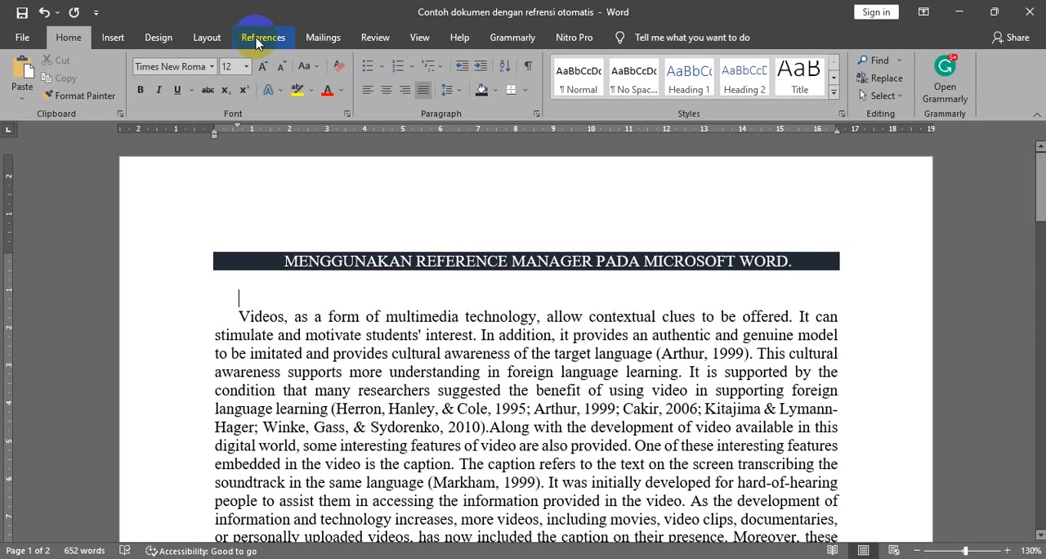
{"action": "left_click", "coordinate": [256, 38]}
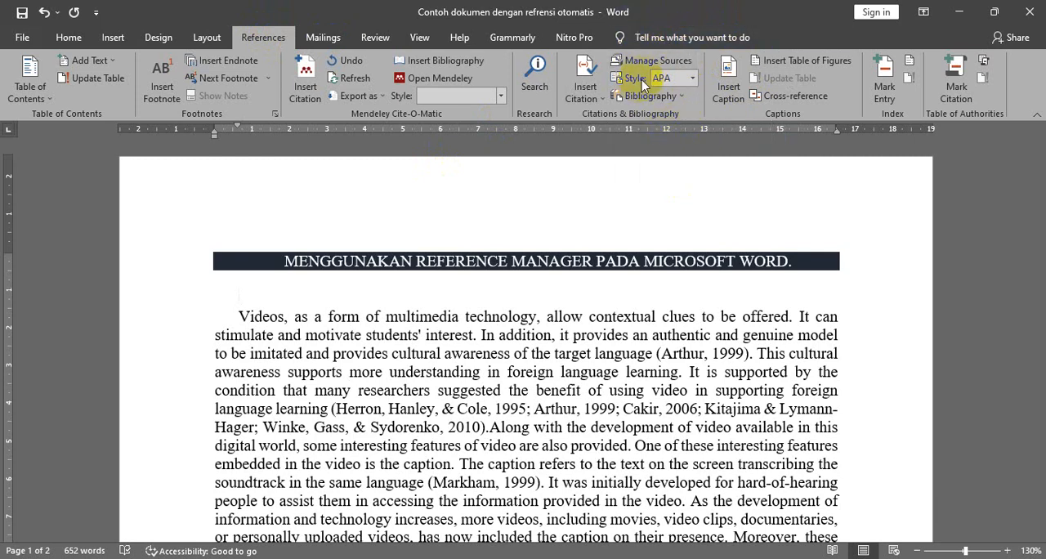
{"action": "left_click", "coordinate": [692, 79]}
{"action": "left_click", "coordinate": [692, 79]}
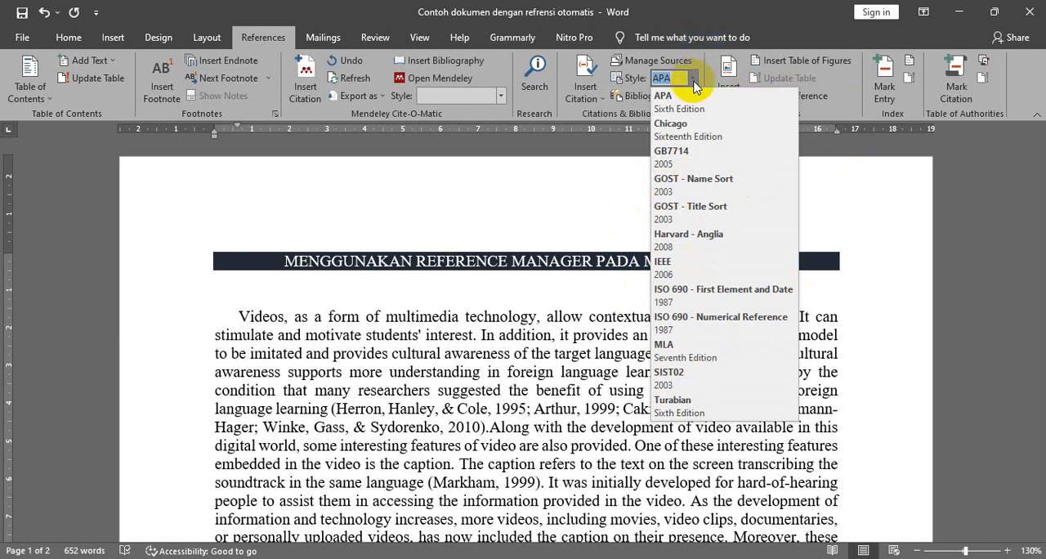
{"action": "left_click", "coordinate": [658, 347]}
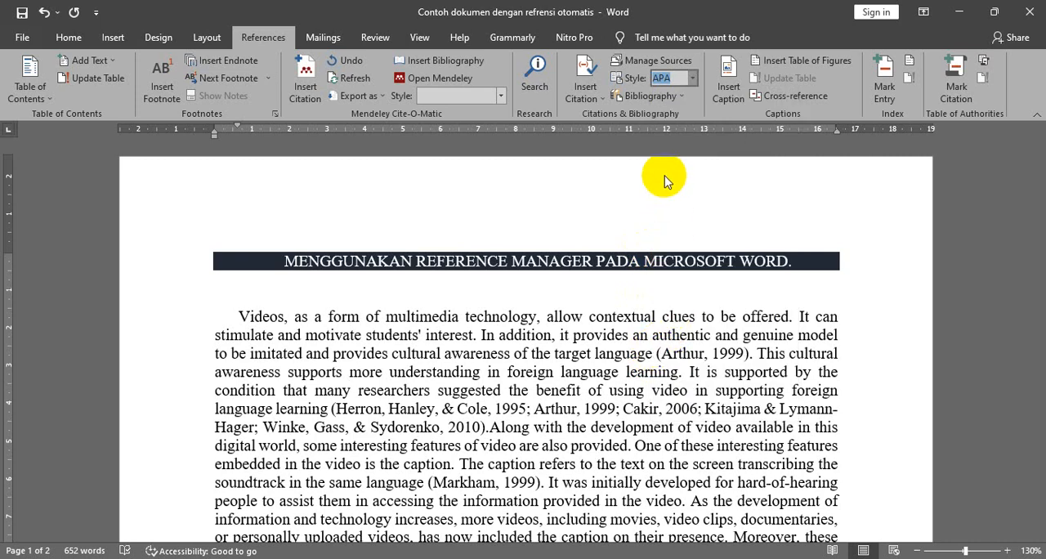
{"action": "left_click", "coordinate": [692, 78]}
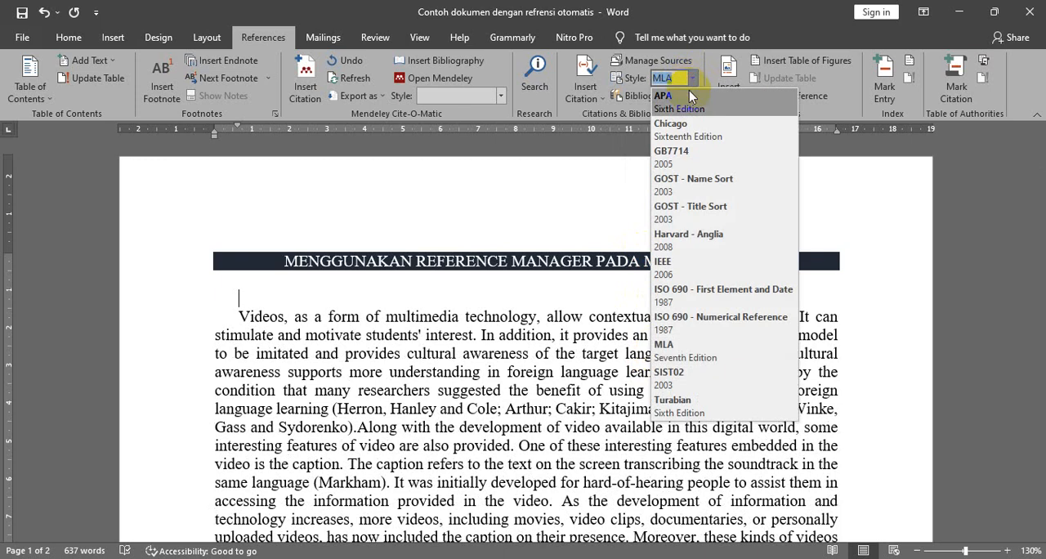
{"action": "left_click", "coordinate": [689, 92]}
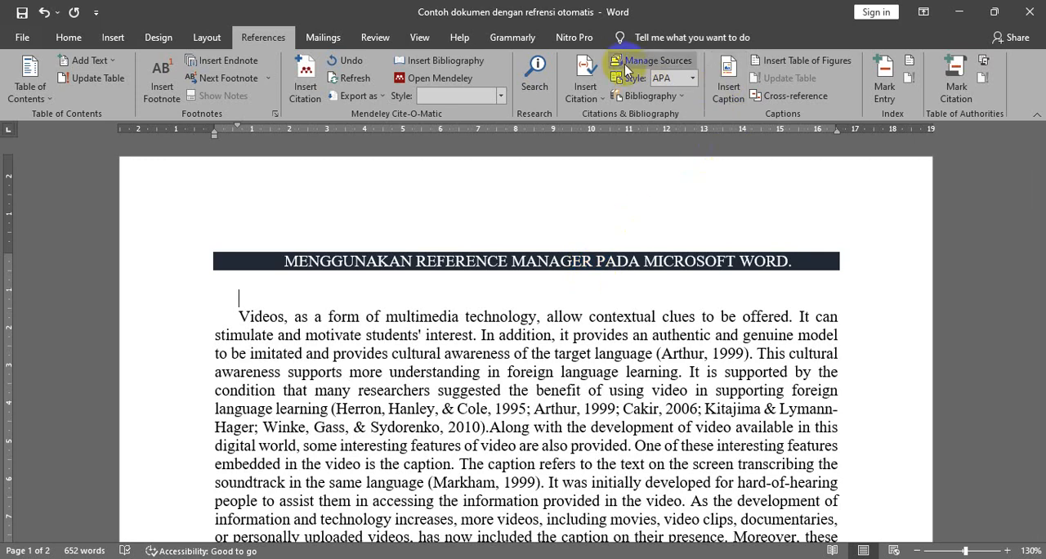
- Start a new source in the Source Manager and compare the fields of the Book, Journal Article and Conference Proceedings source types, ending on Book
{"action": "left_click", "coordinate": [650, 61]}
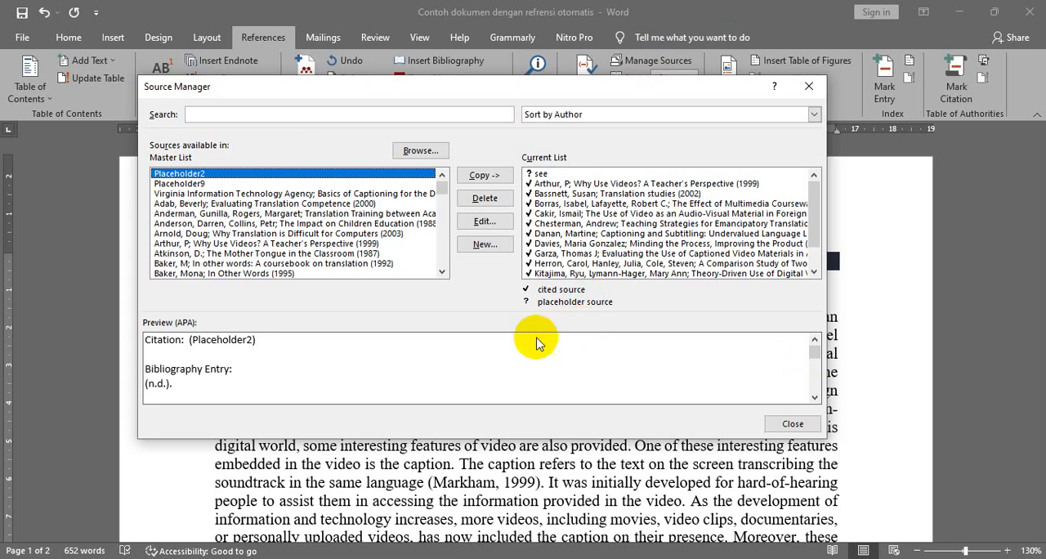
{"action": "left_click", "coordinate": [482, 246]}
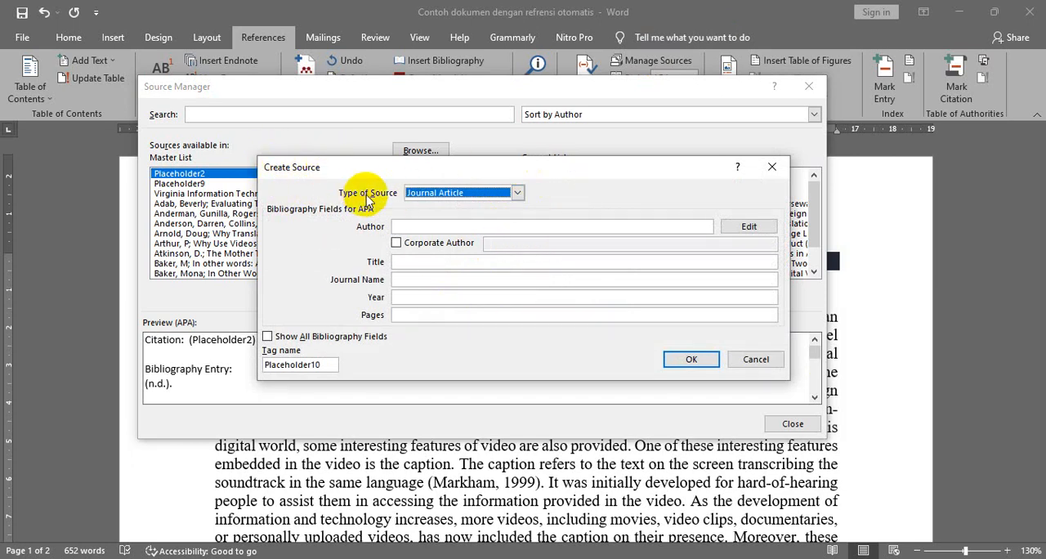
{"action": "left_click", "coordinate": [517, 193]}
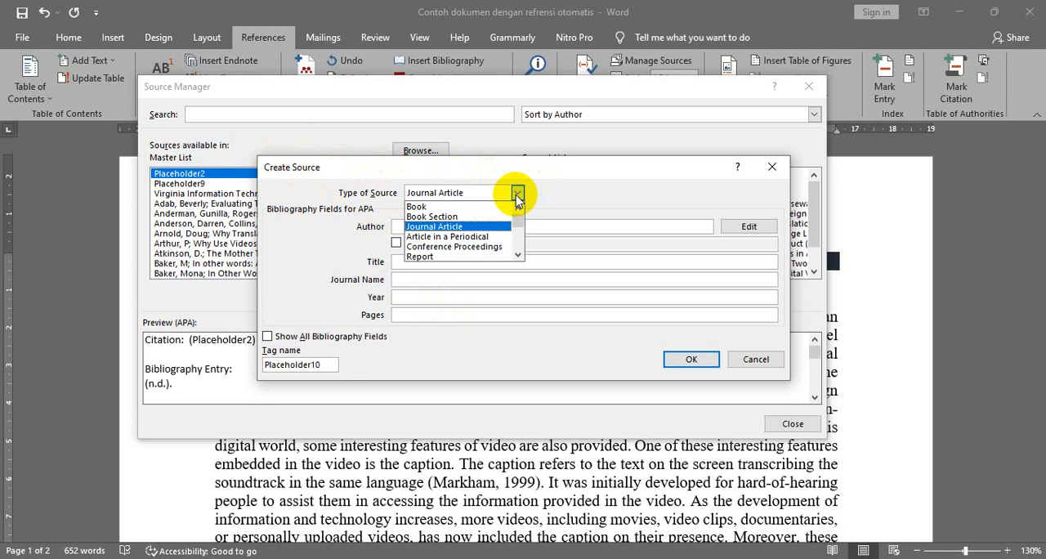
{"action": "mouse_move", "coordinate": [521, 222]}
{"action": "left_mouse_down"}
{"action": "mouse_move", "coordinate": [522, 233]}
{"action": "mouse_move", "coordinate": [518, 206]}
{"action": "left_mouse_up"}
{"action": "left_click", "coordinate": [452, 207]}
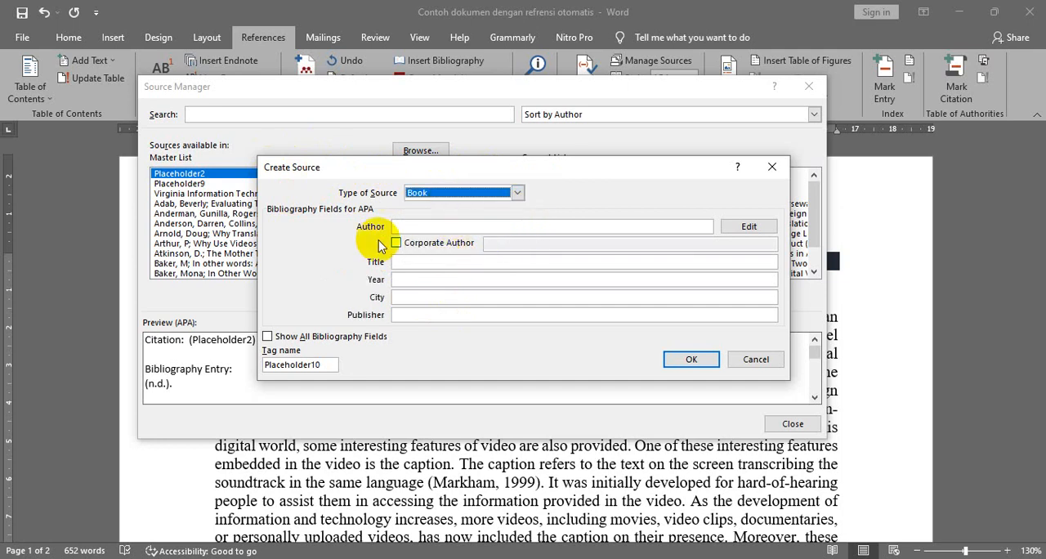
{"action": "left_click", "coordinate": [517, 193]}
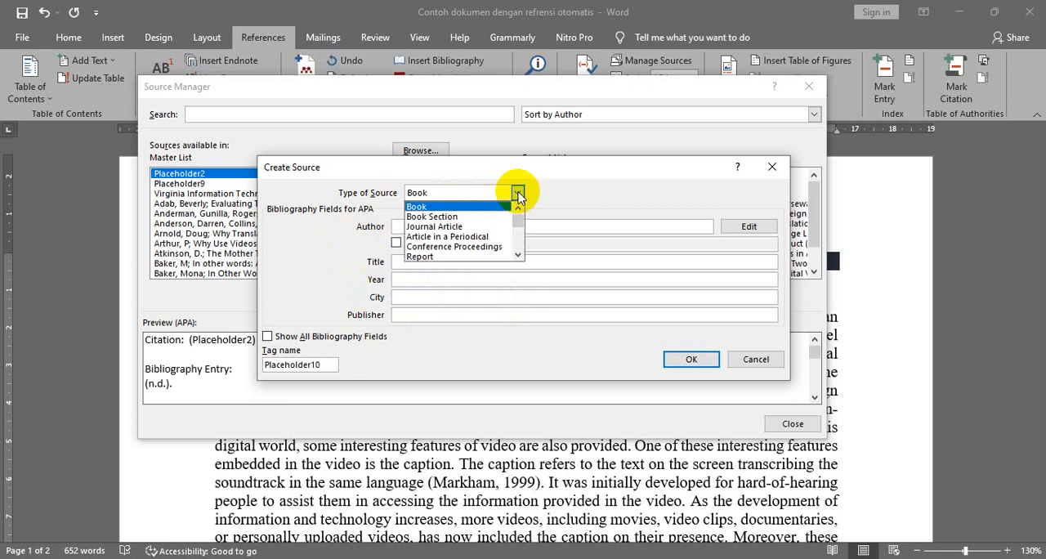
{"action": "left_click", "coordinate": [474, 228]}
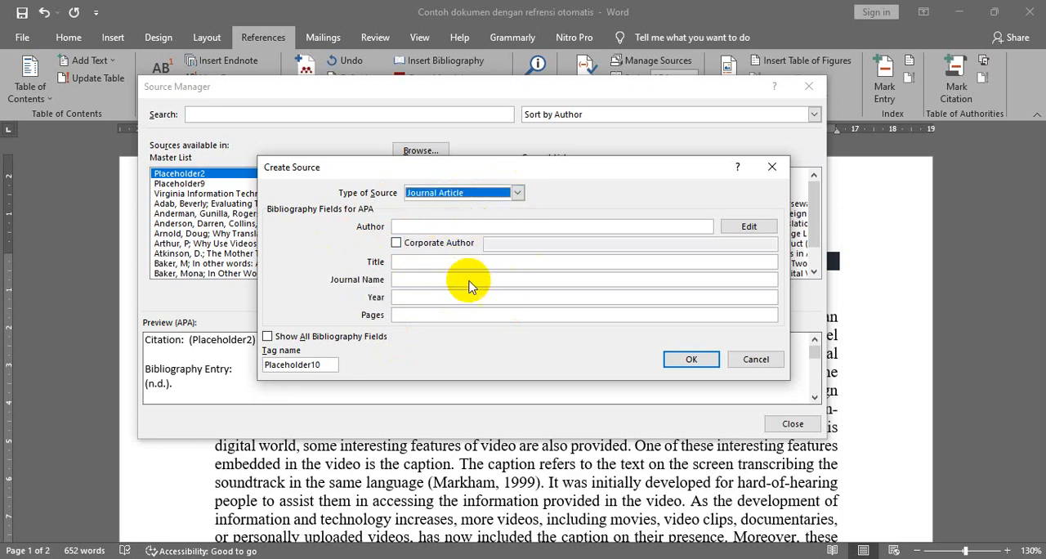
{"action": "left_click", "coordinate": [517, 193]}
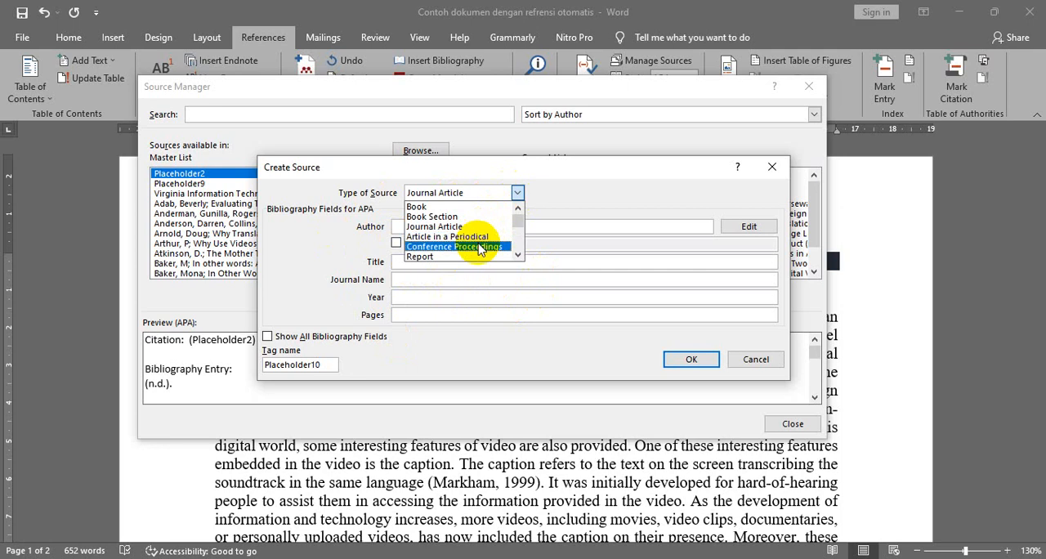
{"action": "left_click", "coordinate": [481, 247]}
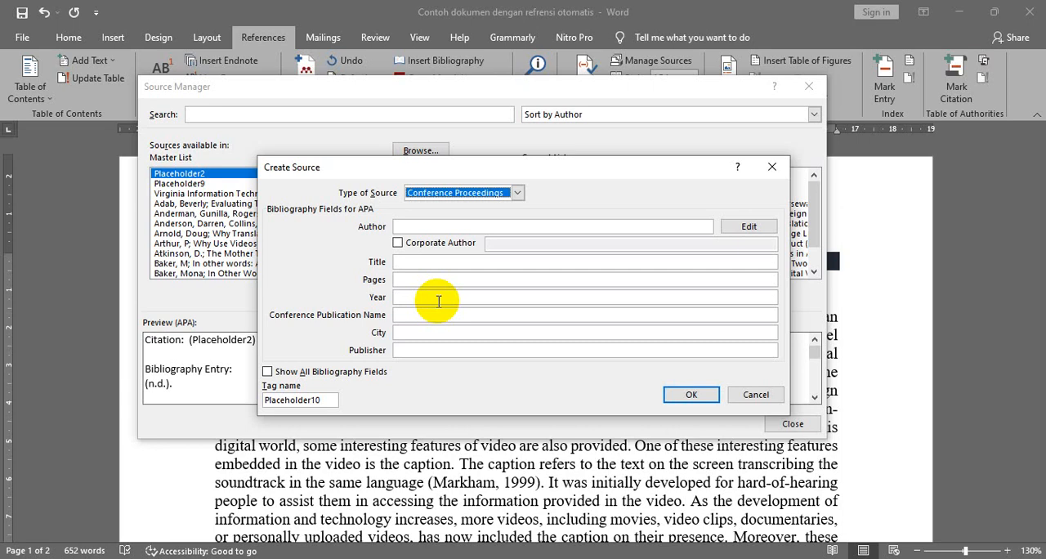
{"action": "left_click", "coordinate": [518, 192]}
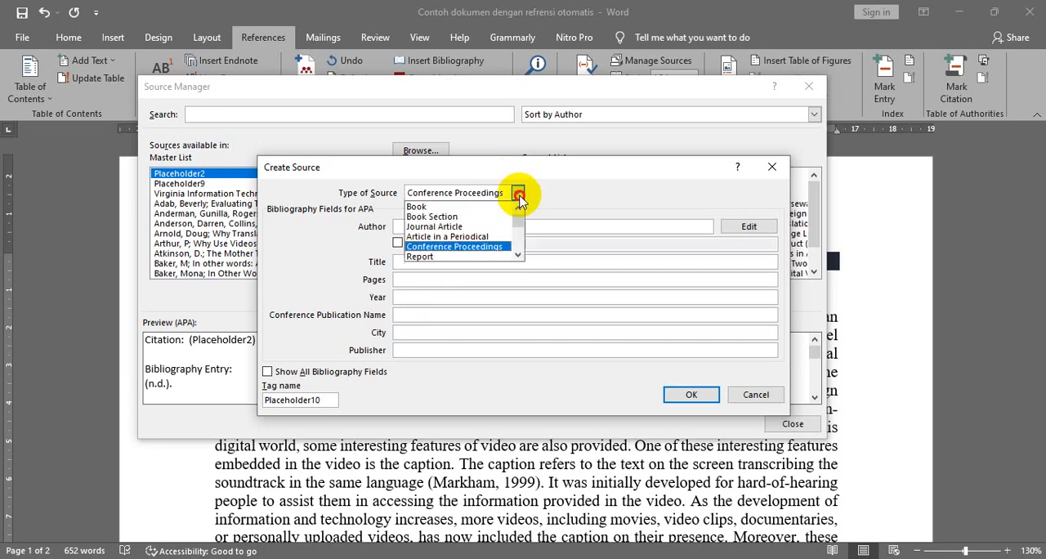
{"action": "left_click", "coordinate": [458, 207]}
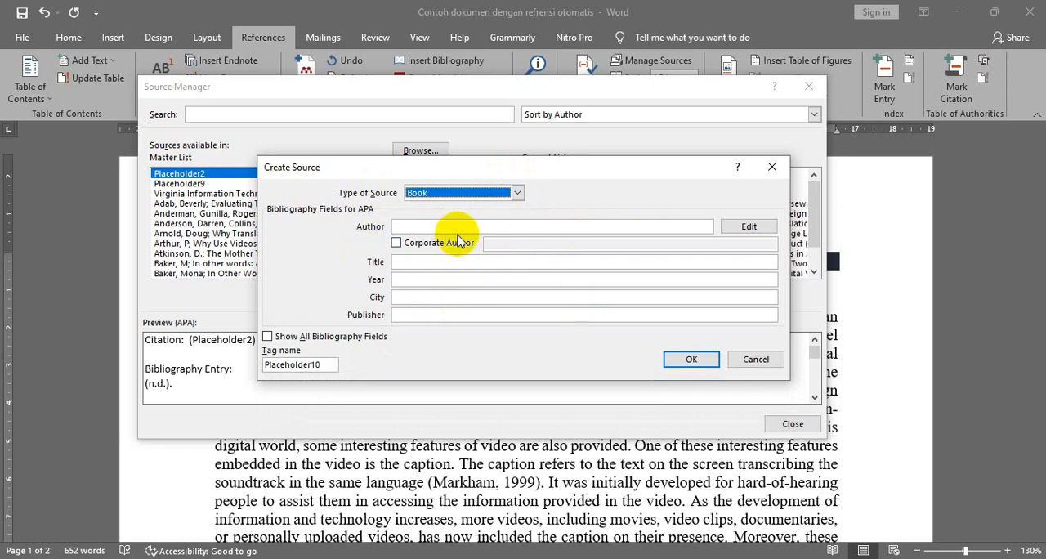
- Examine the entry examples for the book source's author, corporate author, title, year, city and publisher fields, leaving Corporate Author unticked
{"action": "left_click", "coordinate": [426, 226]}
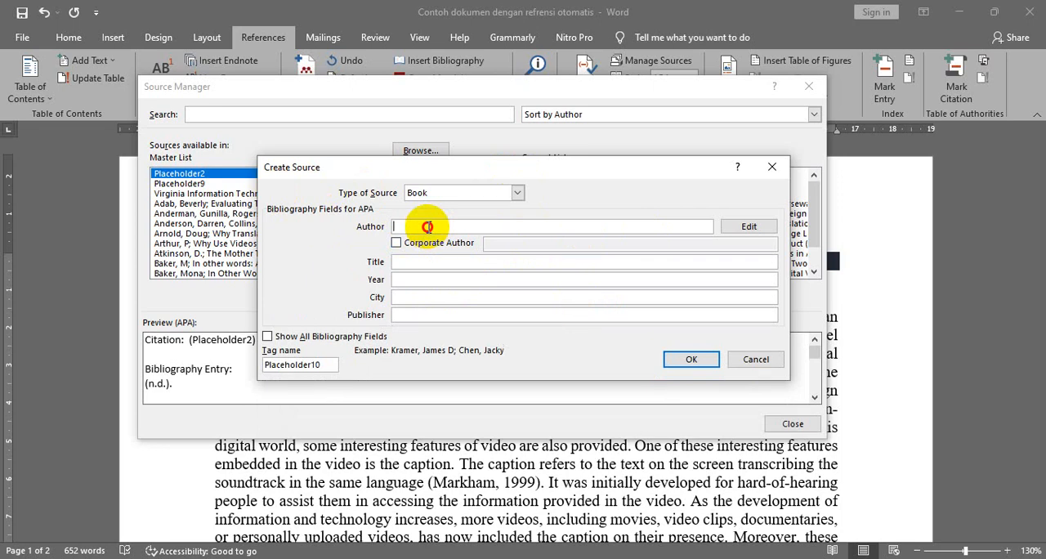
{"action": "left_click", "coordinate": [397, 243]}
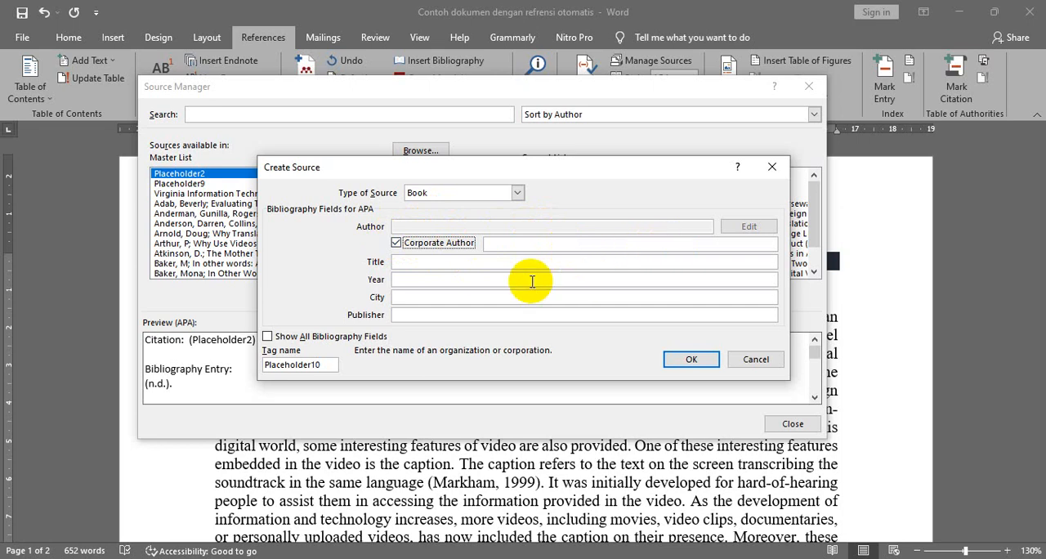
{"action": "left_click", "coordinate": [395, 244]}
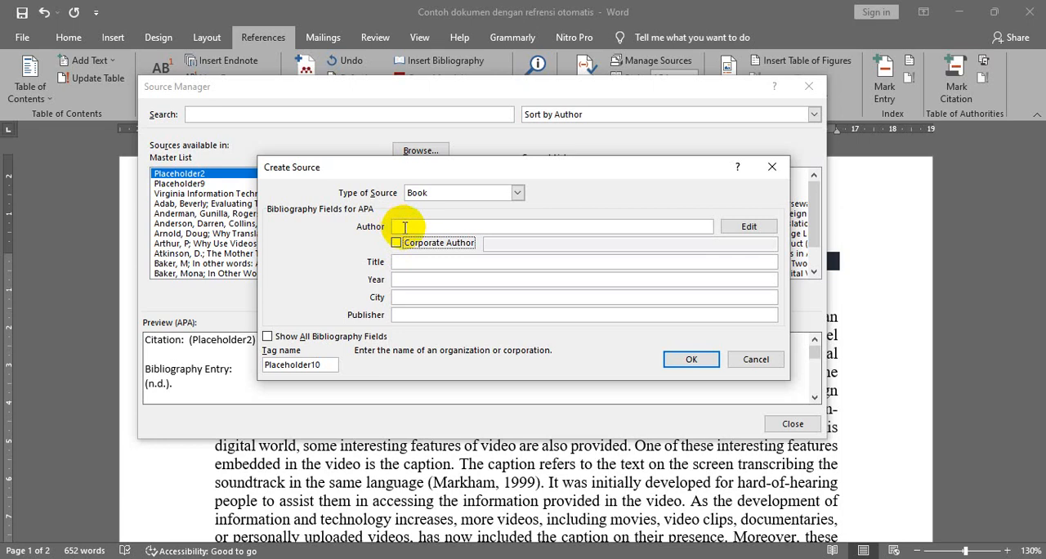
{"action": "left_click", "coordinate": [404, 227]}
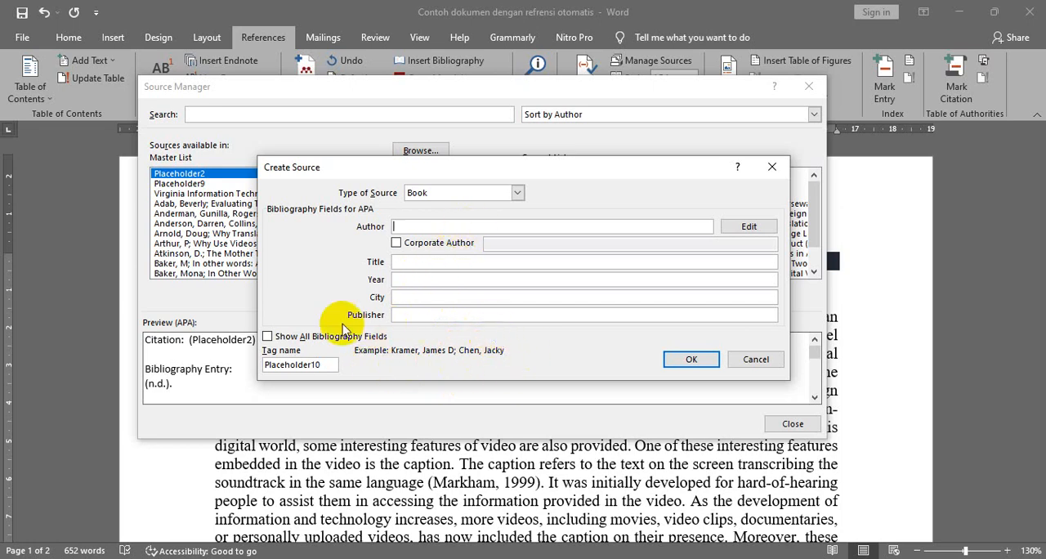
{"action": "left_click", "coordinate": [409, 262]}
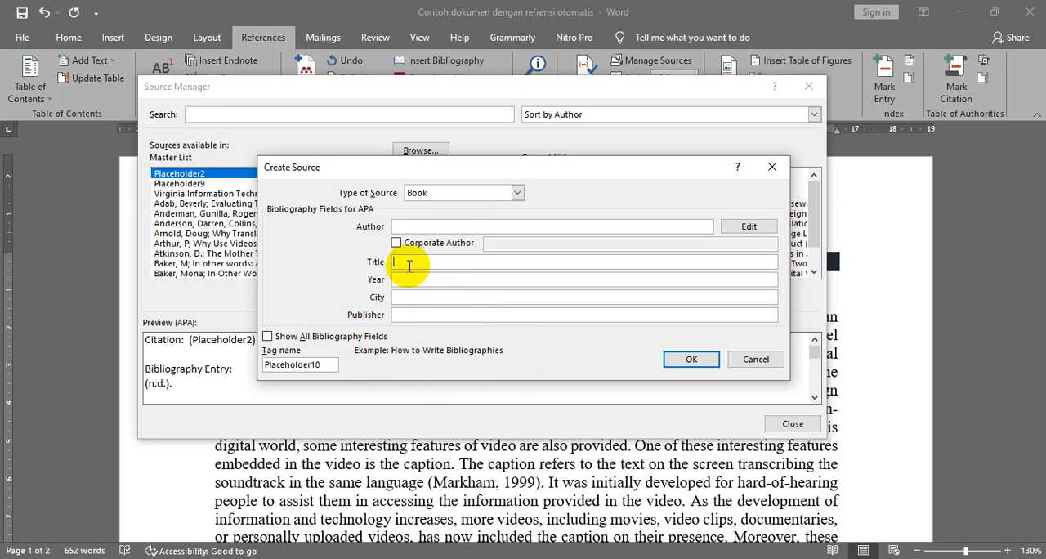
{"action": "left_click", "coordinate": [410, 281]}
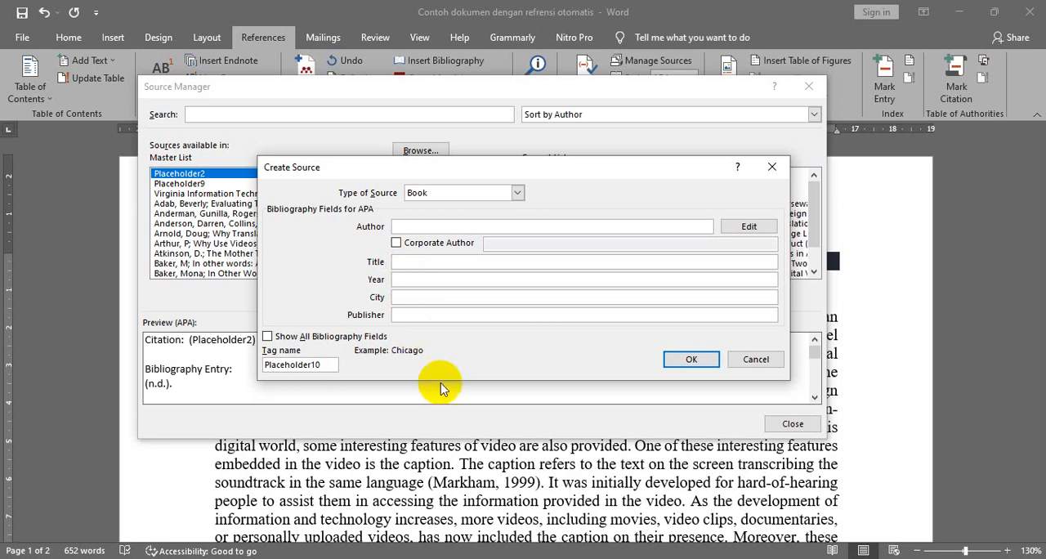
{"action": "left_click", "coordinate": [403, 316]}
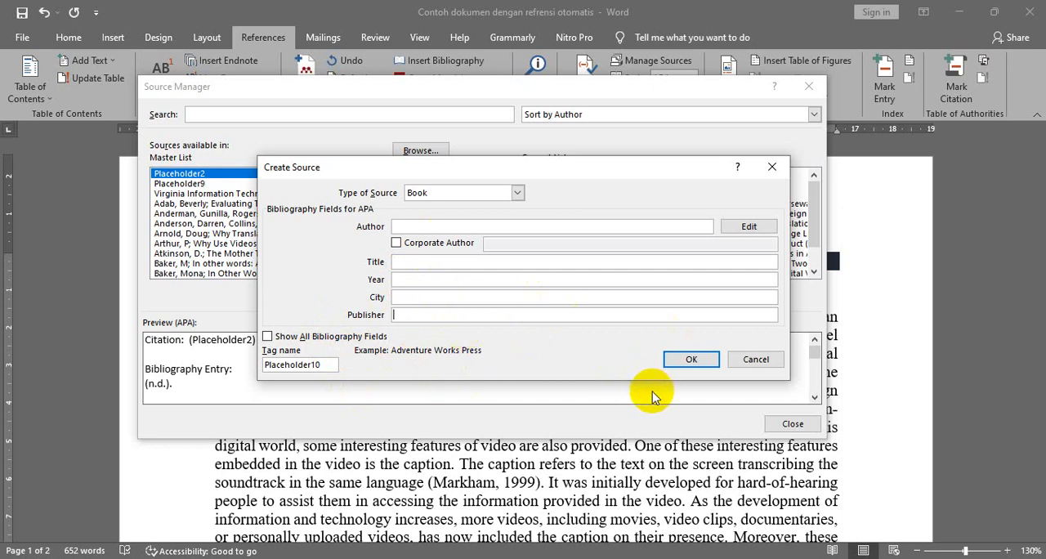
- Set the new source's type to Journal Article and create it with its bibliography fields left empty
{"action": "left_click", "coordinate": [514, 194]}
{"action": "left_click", "coordinate": [516, 197]}
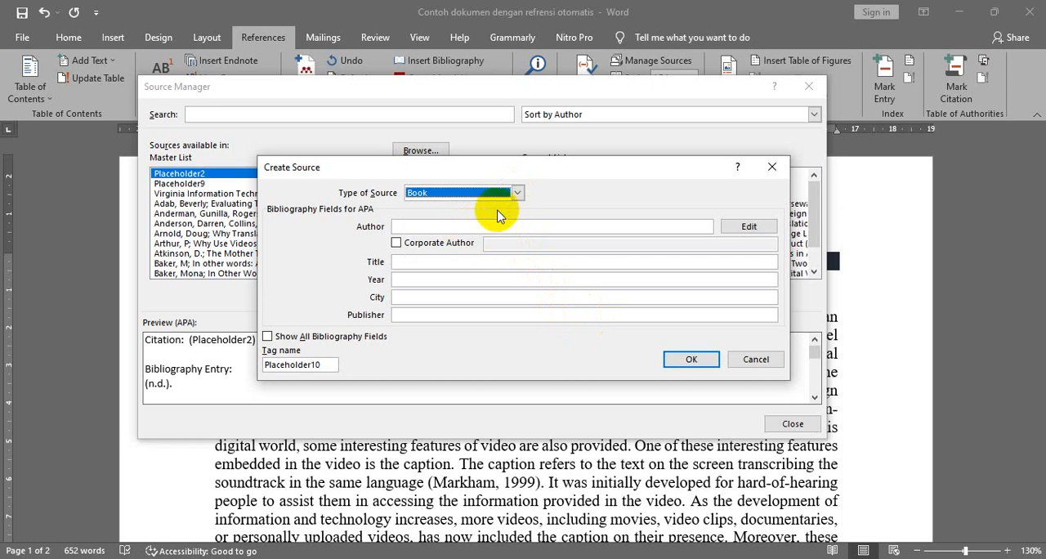
{"action": "left_click", "coordinate": [517, 193]}
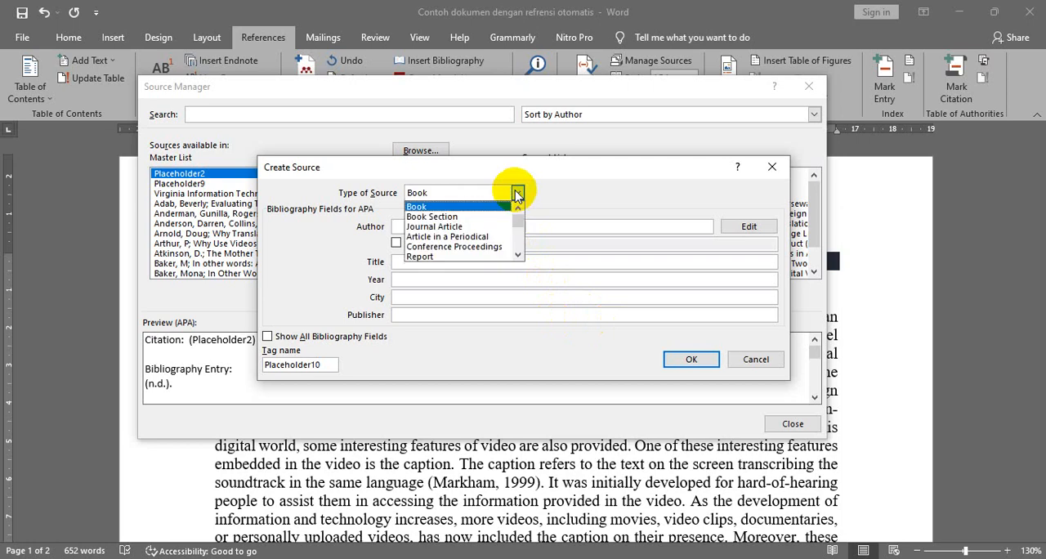
{"action": "left_click", "coordinate": [467, 228]}
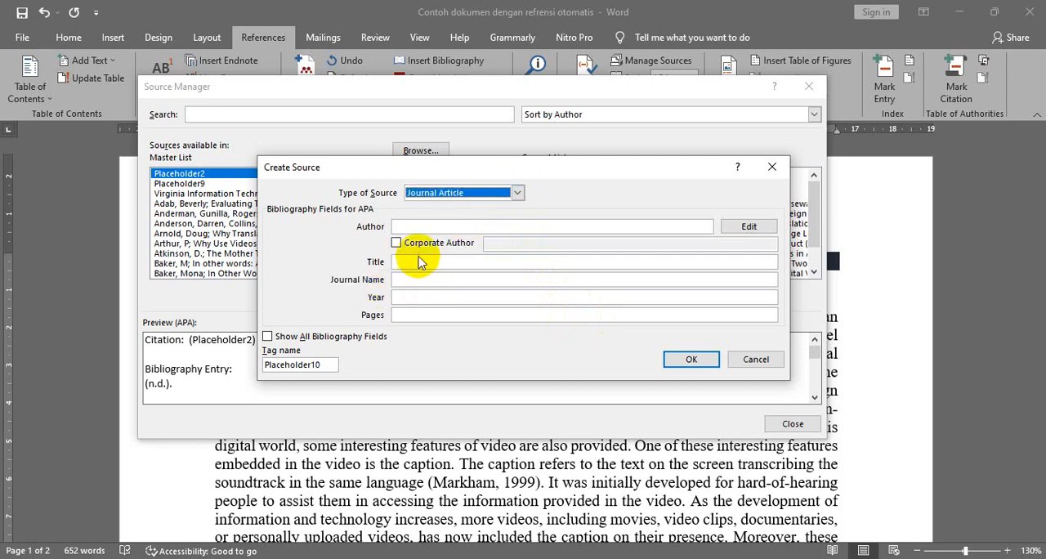
{"action": "left_click", "coordinate": [428, 228]}
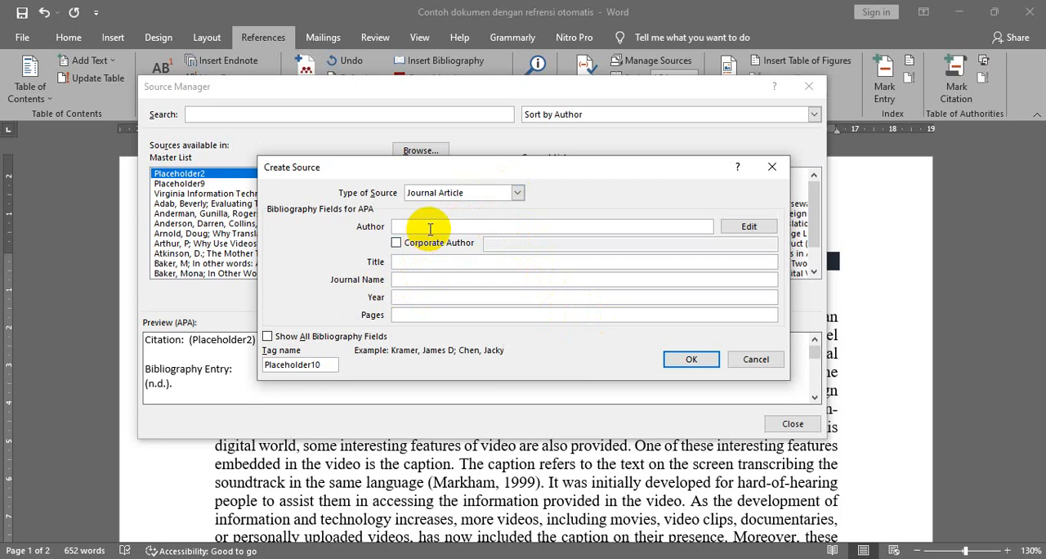
{"action": "left_click", "coordinate": [416, 262]}
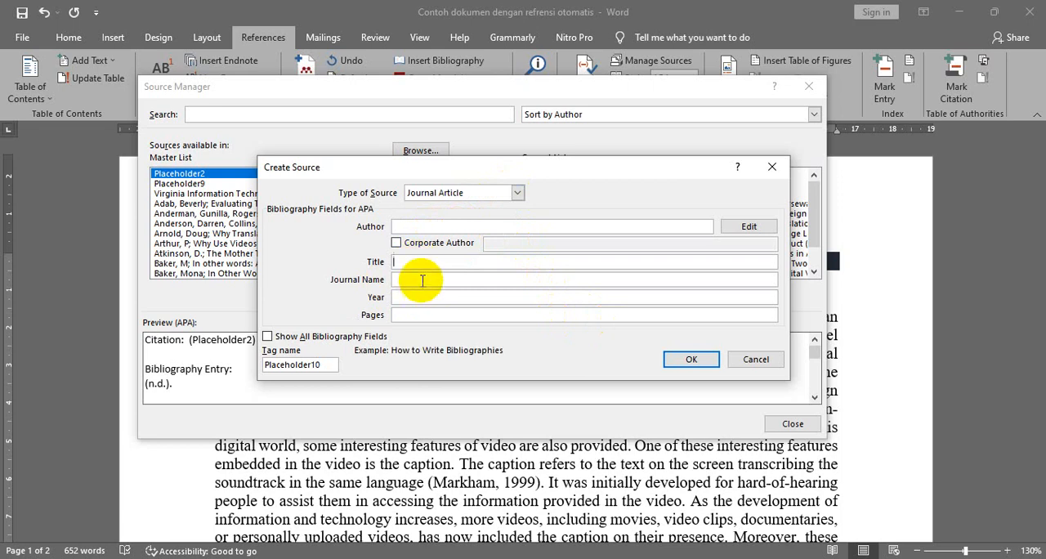
{"action": "left_click", "coordinate": [422, 280]}
{"action": "left_click", "coordinate": [423, 262]}
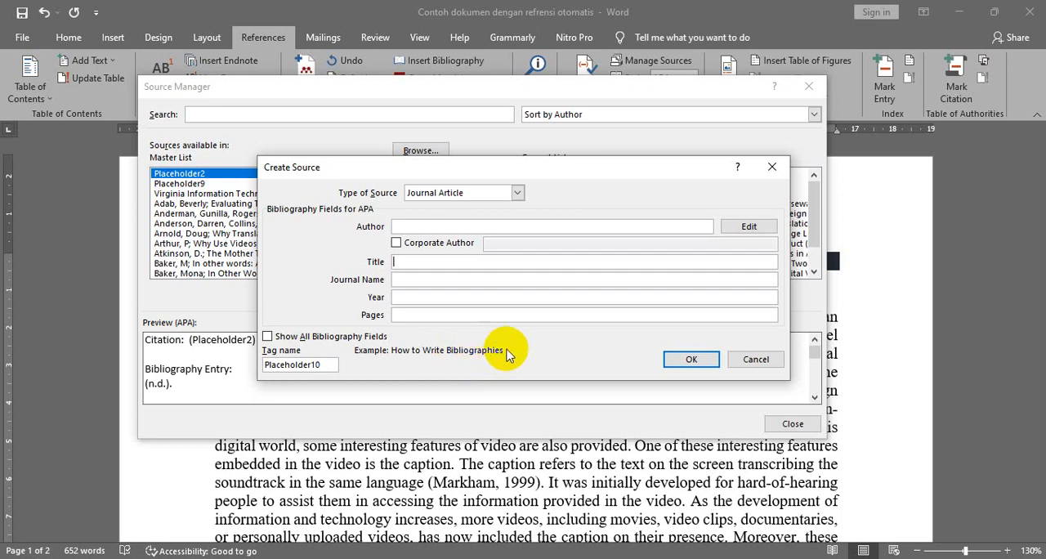
{"action": "left_click", "coordinate": [691, 359]}
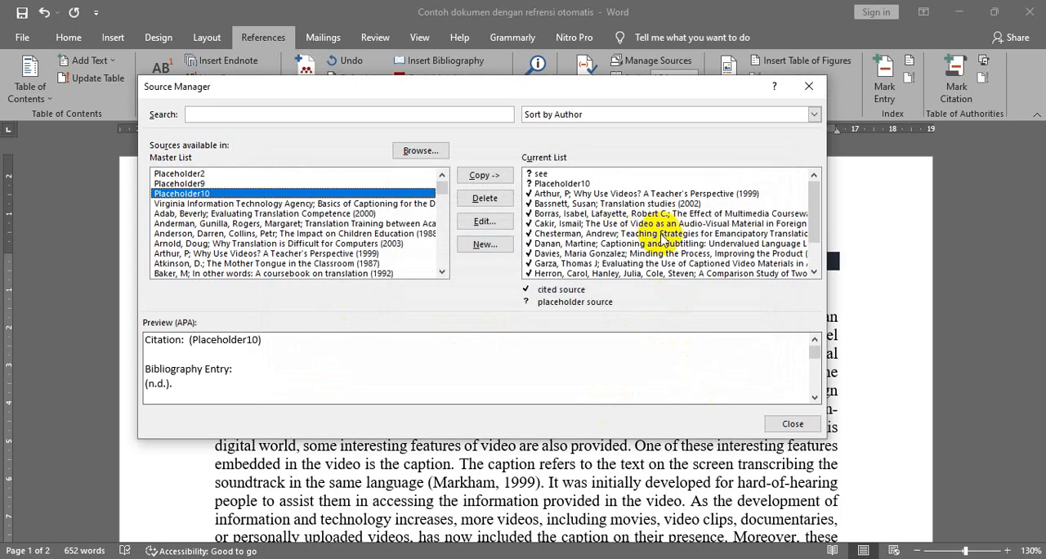
- Delete Placeholder10 from the document's current source list and close the Source Manager
{"action": "left_click", "coordinate": [572, 184]}
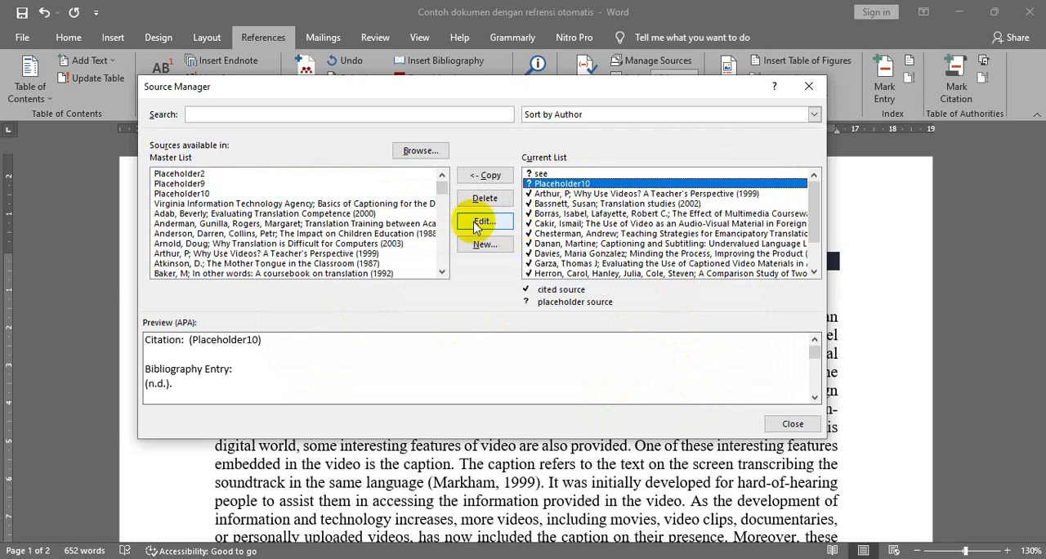
{"action": "left_click", "coordinate": [489, 200]}
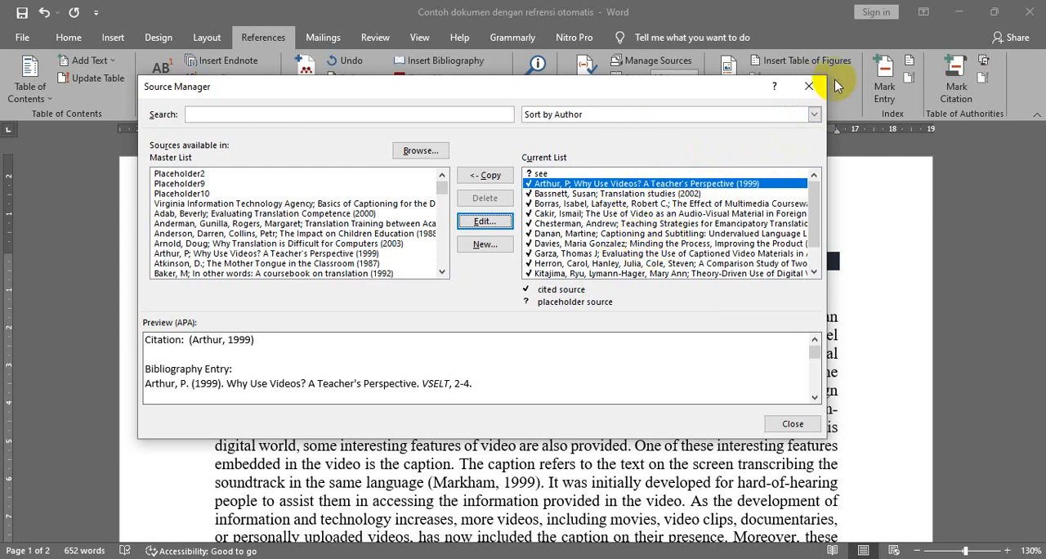
{"action": "left_click", "coordinate": [809, 87]}
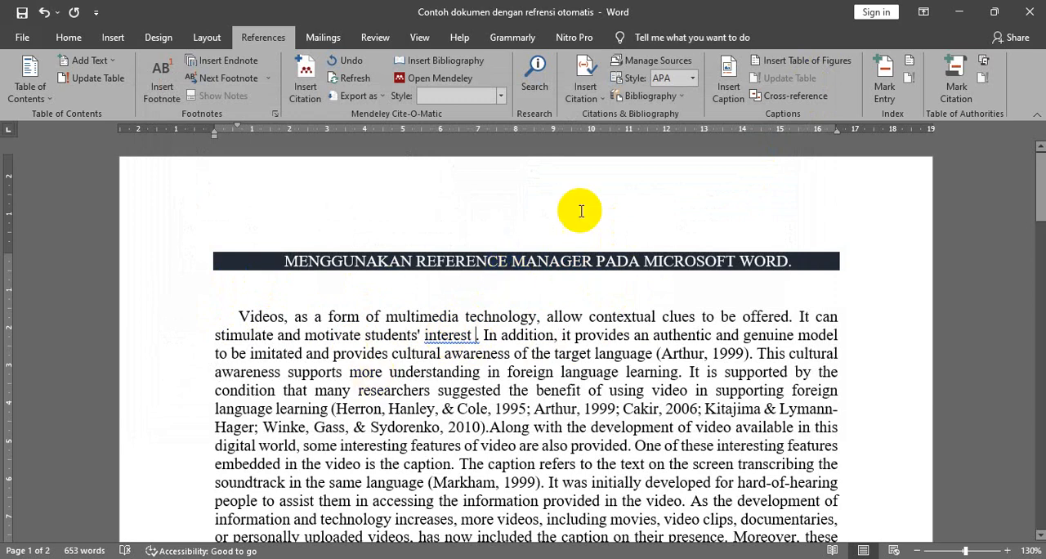
- Insert the citation for "Captioning and Subtitling: Undervalued Language Learning Strategies" (2004) after "students' interest" in the first paragraph
{"action": "left_click", "coordinate": [598, 98]}
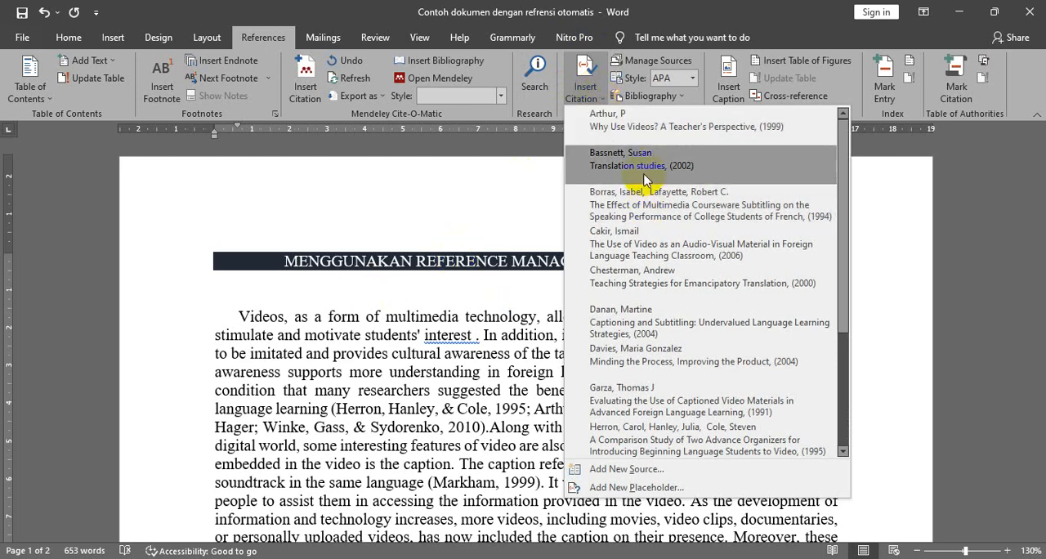
{"action": "left_click", "coordinate": [659, 326]}
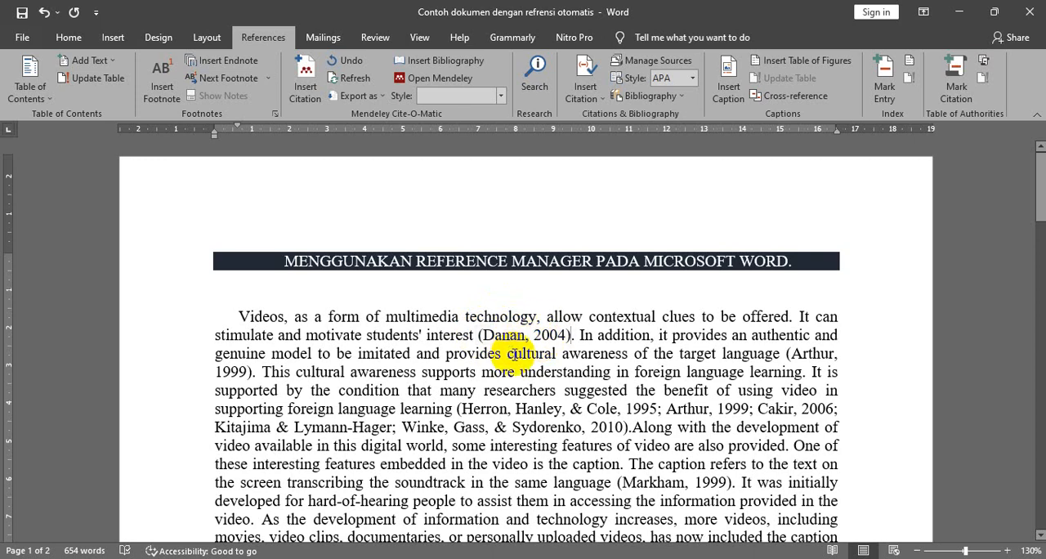
- Edit the citation after "students' interest" in the first paragraph to suppress its author and title
{"action": "left_click", "coordinate": [567, 336]}
{"action": "left_click", "coordinate": [580, 336]}
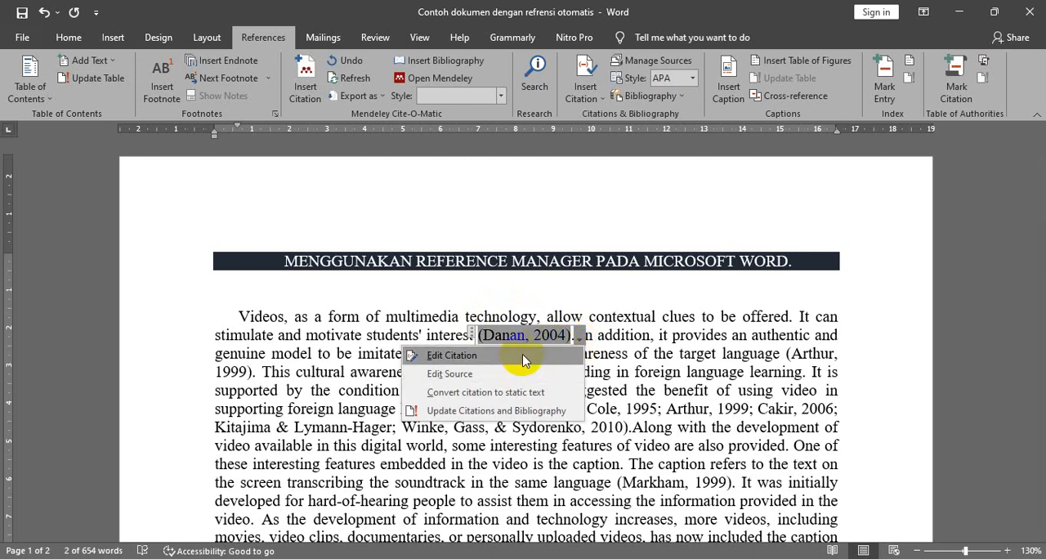
{"action": "left_click", "coordinate": [441, 355]}
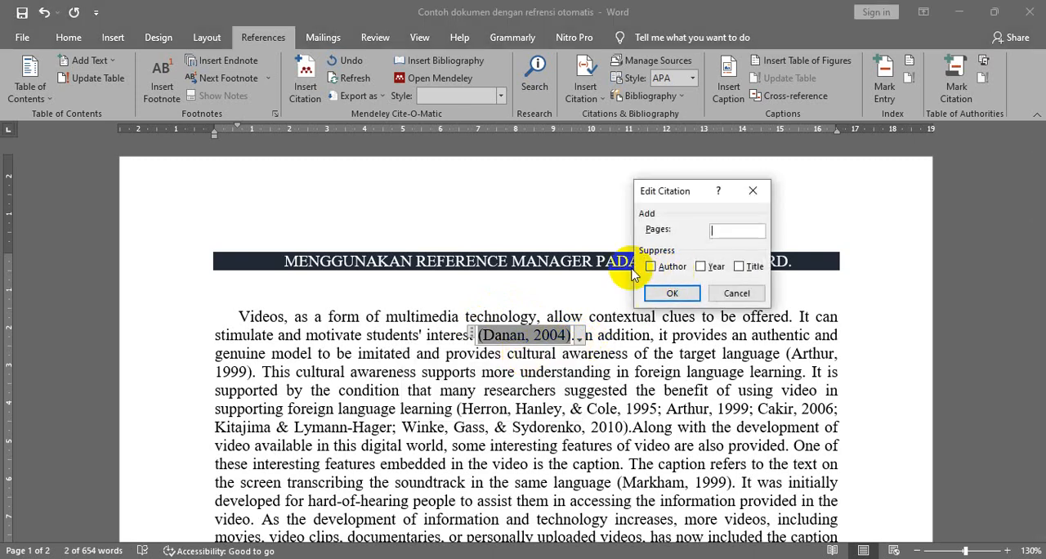
{"action": "left_click", "coordinate": [651, 269]}
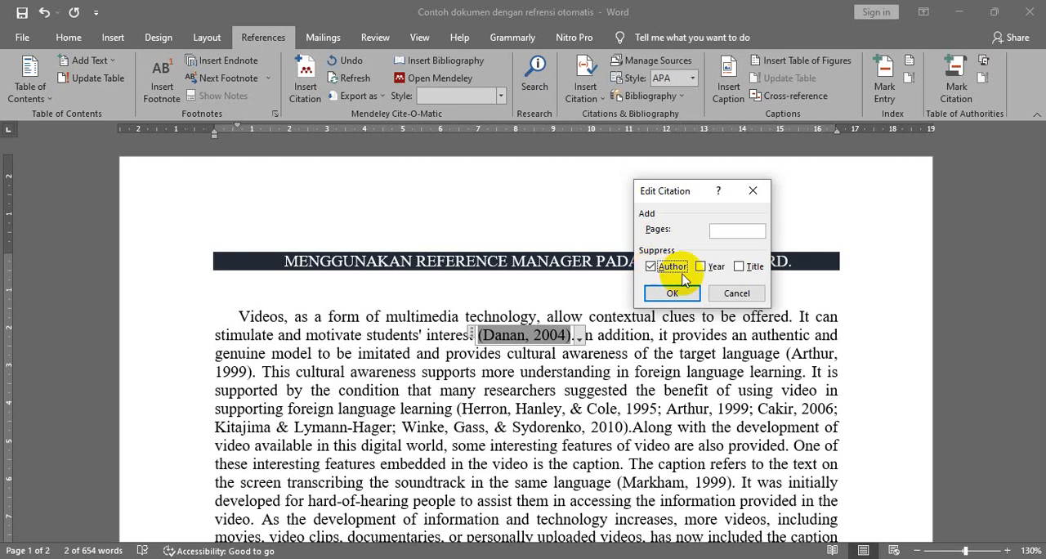
{"action": "left_click", "coordinate": [740, 269]}
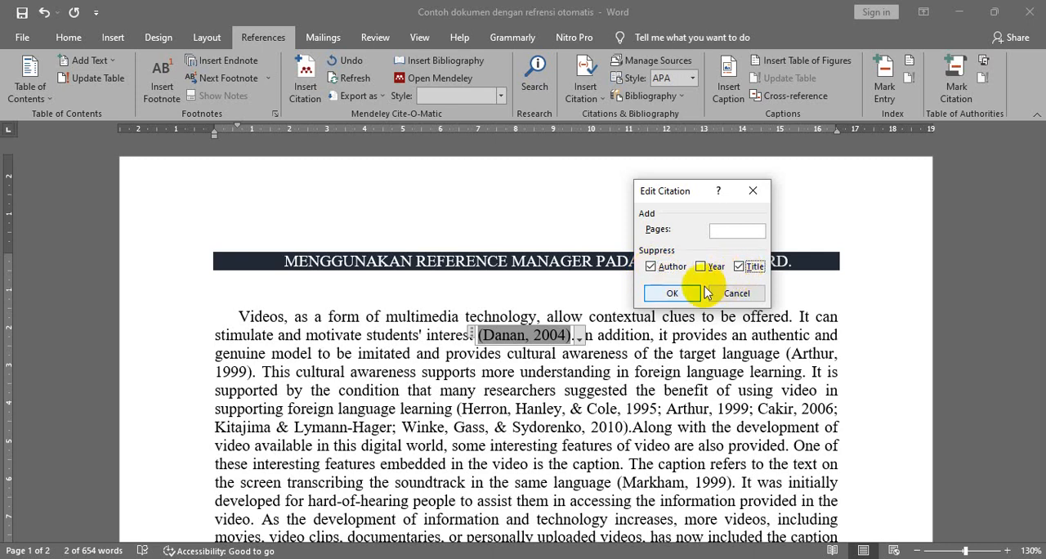
{"action": "left_click", "coordinate": [671, 293]}
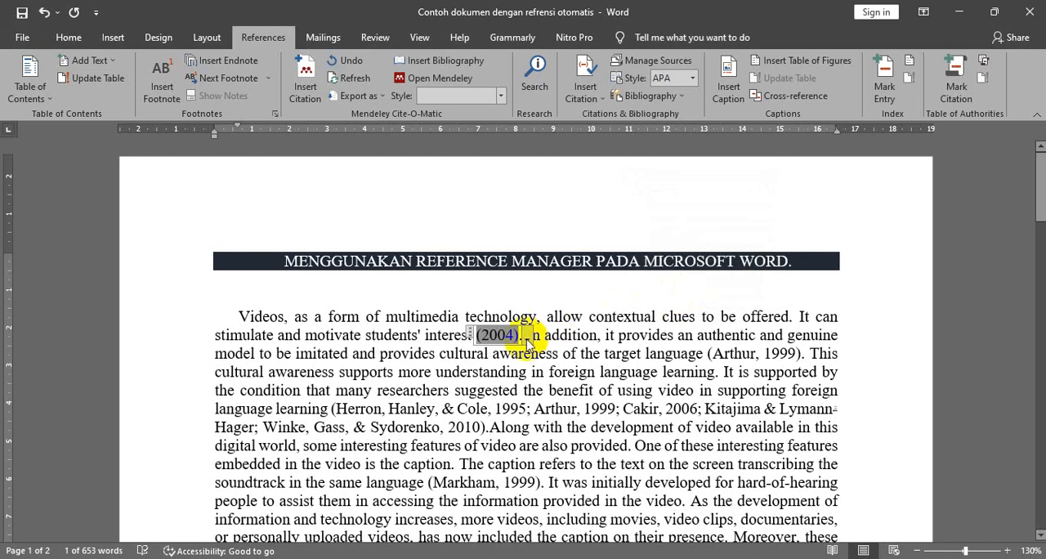
- Undo the author and title suppression in the first paragraph's citation
{"action": "double_click", "coordinate": [455, 351]}
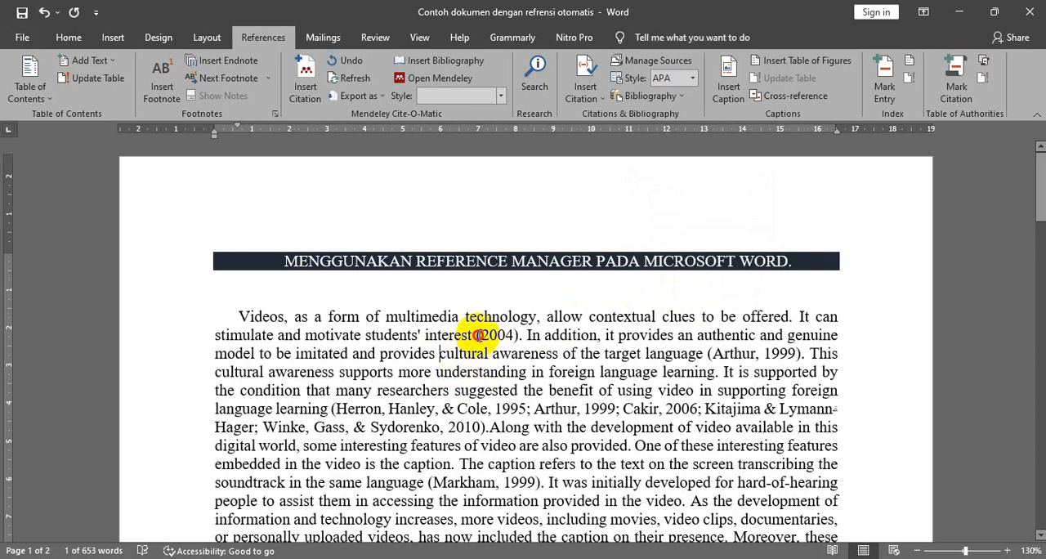
{"action": "left_click", "coordinate": [495, 335]}
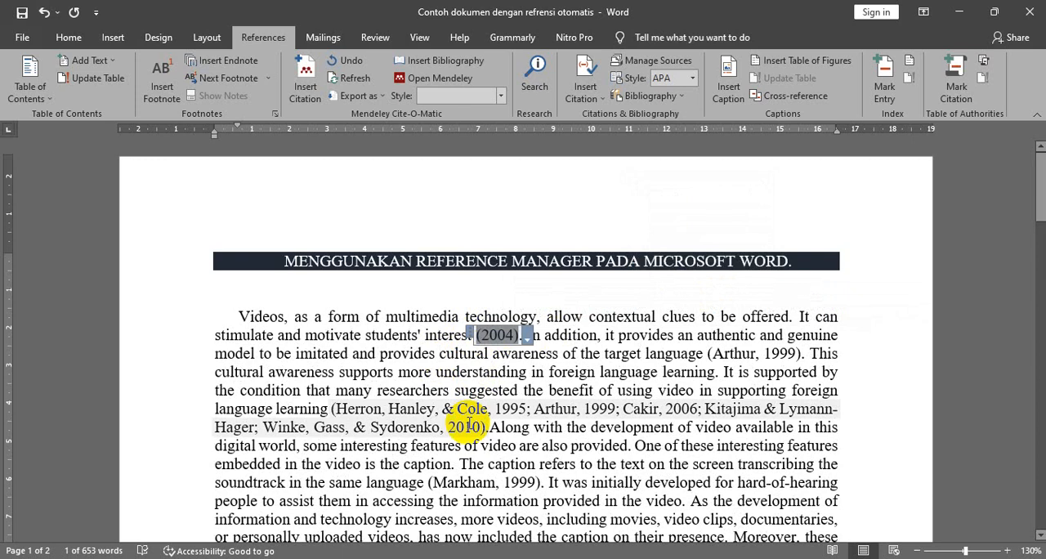
{"action": "key", "text": "ctrl+z"}
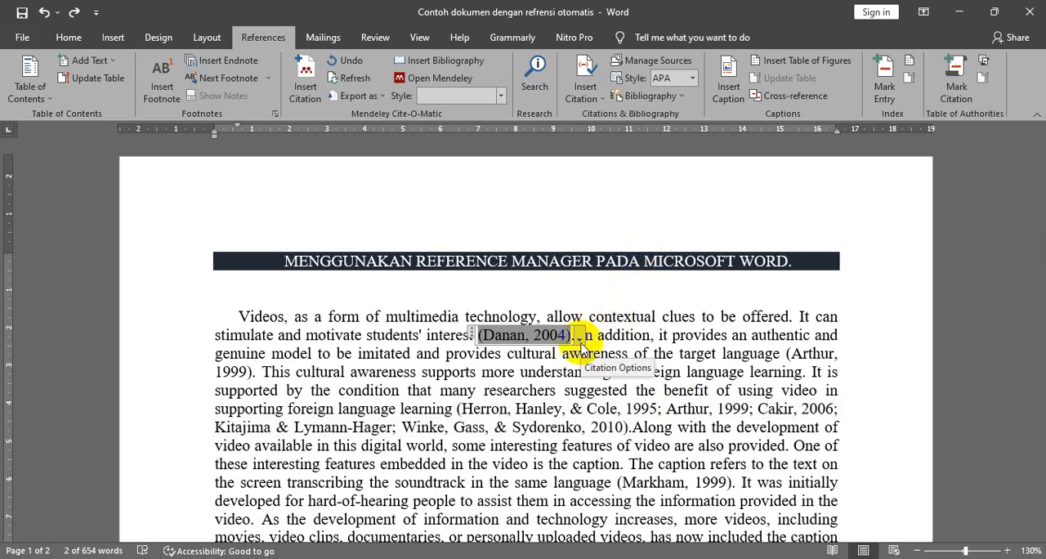
- Add page number 80 to the citation after "students' interest" in the first paragraph
{"action": "left_click", "coordinate": [579, 337]}
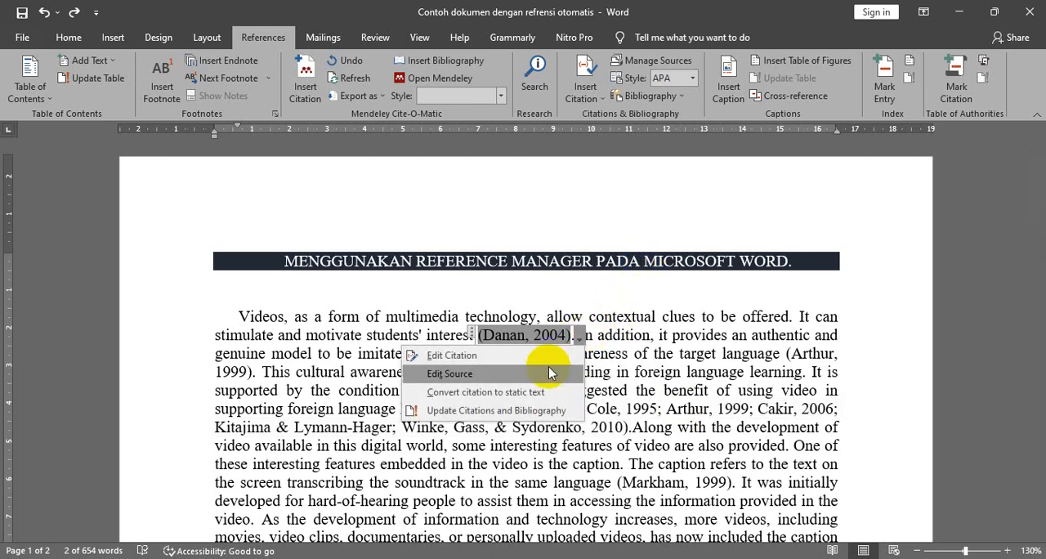
{"action": "left_click", "coordinate": [445, 355]}
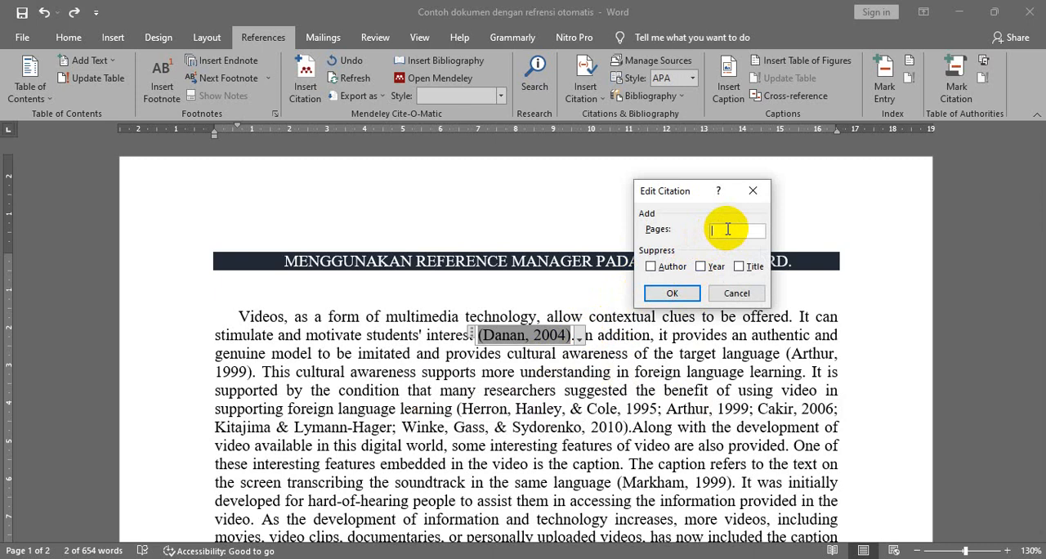
{"action": "type", "text": "80"}
{"action": "key", "text": "Return"}
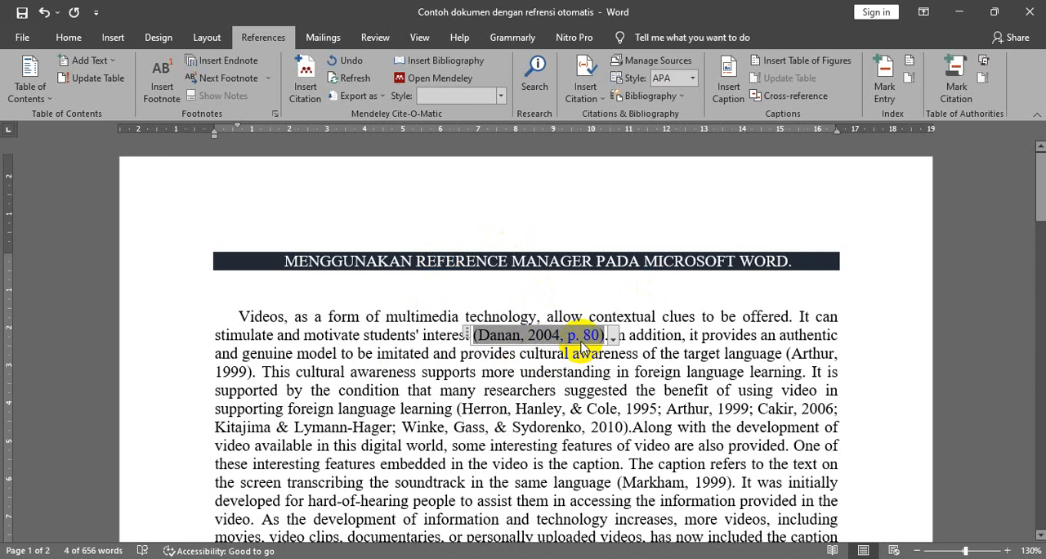
- Undo the page number, the inserted citation and the extra space after "students' interest"
{"action": "key", "text": "ctrl+z"}
{"action": "key", "text": "ctrl+z"}
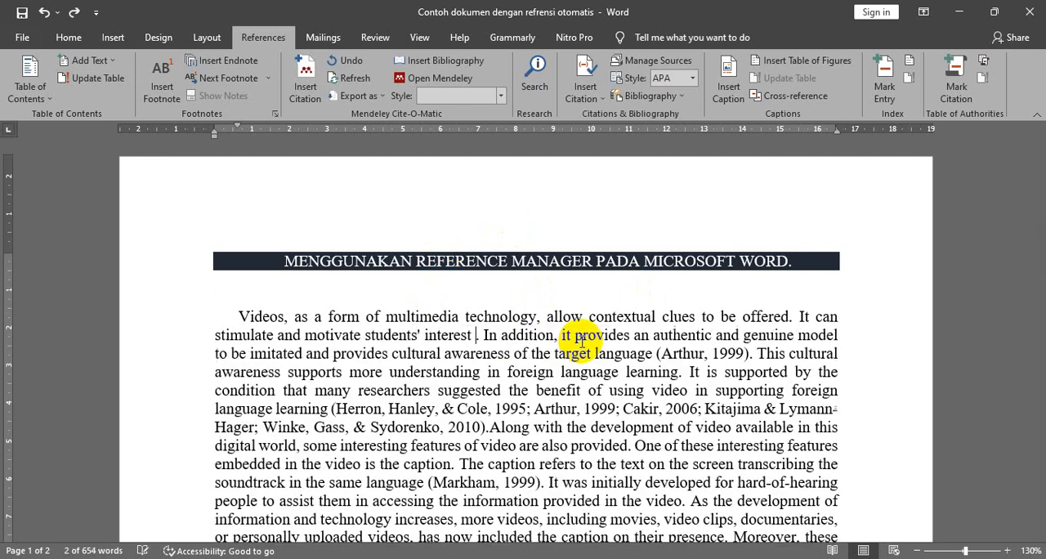
{"action": "key", "text": "ctrl+z"}
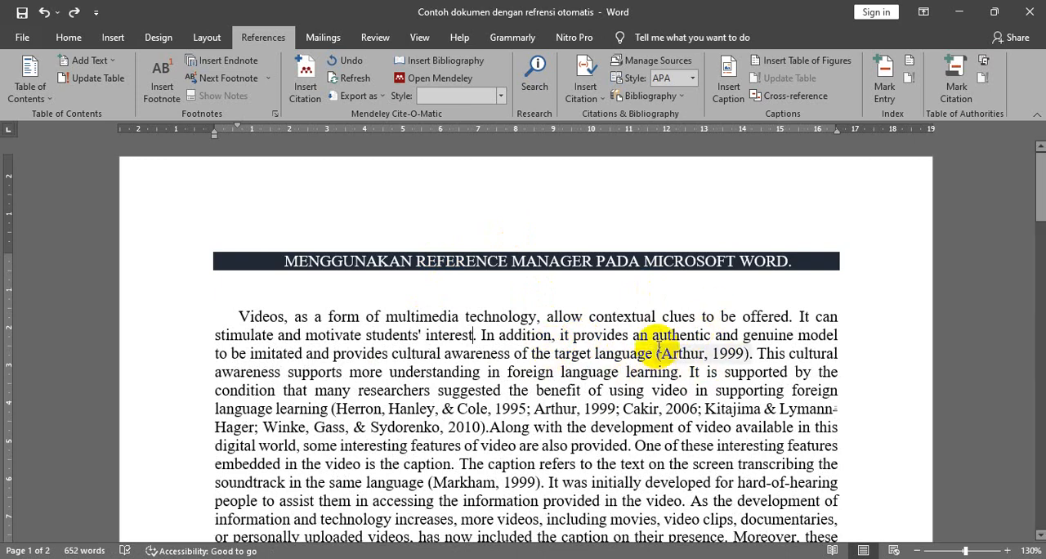
- Examine the in-text citations throughout the document, including the year-only 2004 citation in the last paragraph on page 1
{"action": "scroll", "coordinate": [441, 433], "scroll_direction": "down", "scroll_amount": 2}
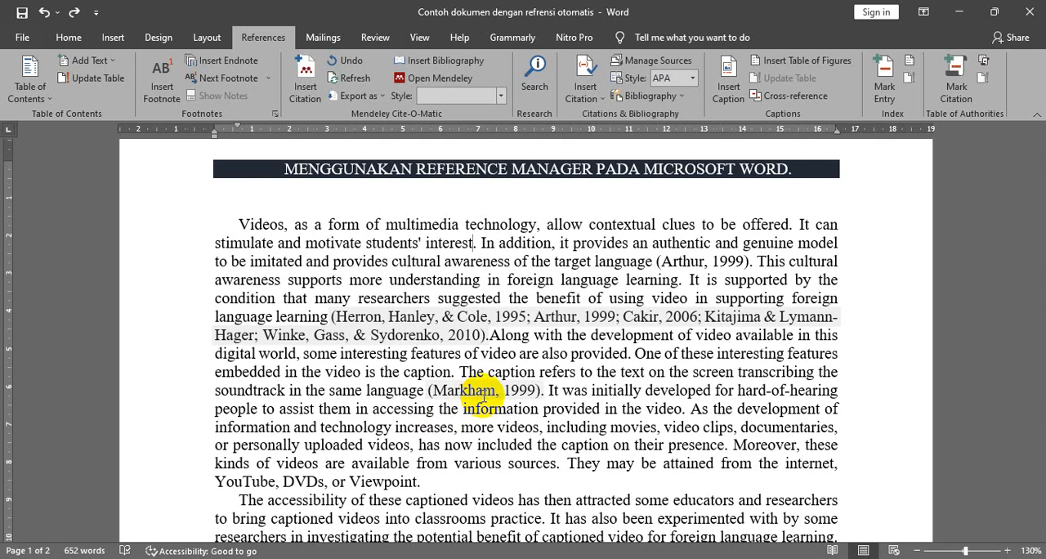
{"action": "scroll", "coordinate": [518, 412], "scroll_direction": "down", "scroll_amount": 4}
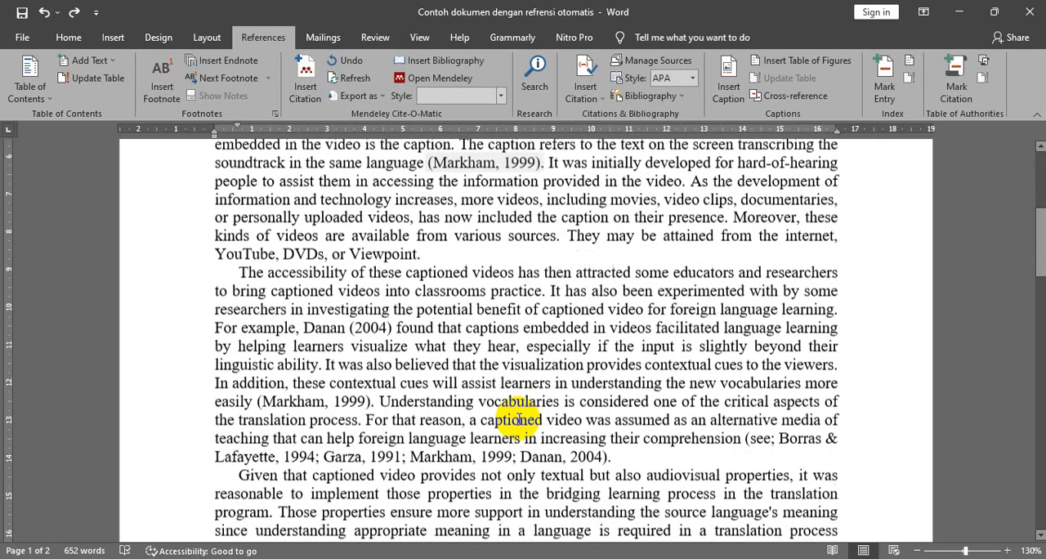
{"action": "scroll", "coordinate": [518, 418], "scroll_direction": "down", "scroll_amount": 3}
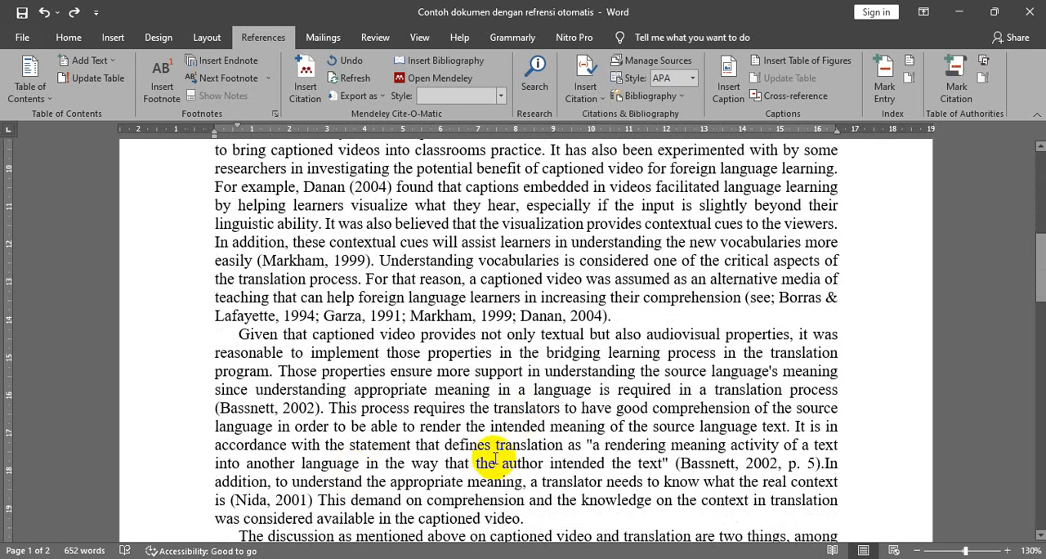
{"action": "scroll", "coordinate": [520, 418], "scroll_direction": "down", "scroll_amount": 1}
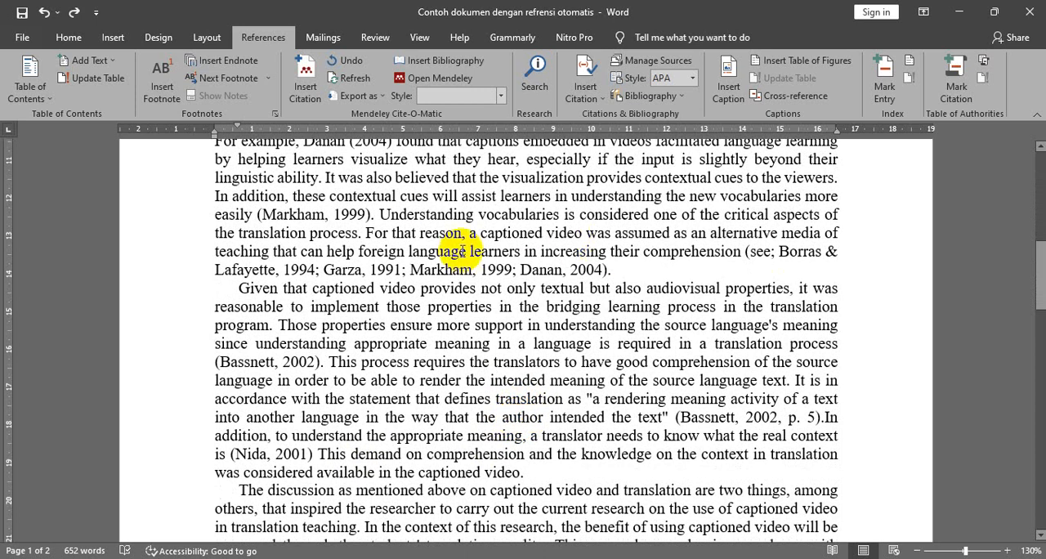
{"action": "scroll", "coordinate": [498, 344], "scroll_direction": "down", "scroll_amount": 2}
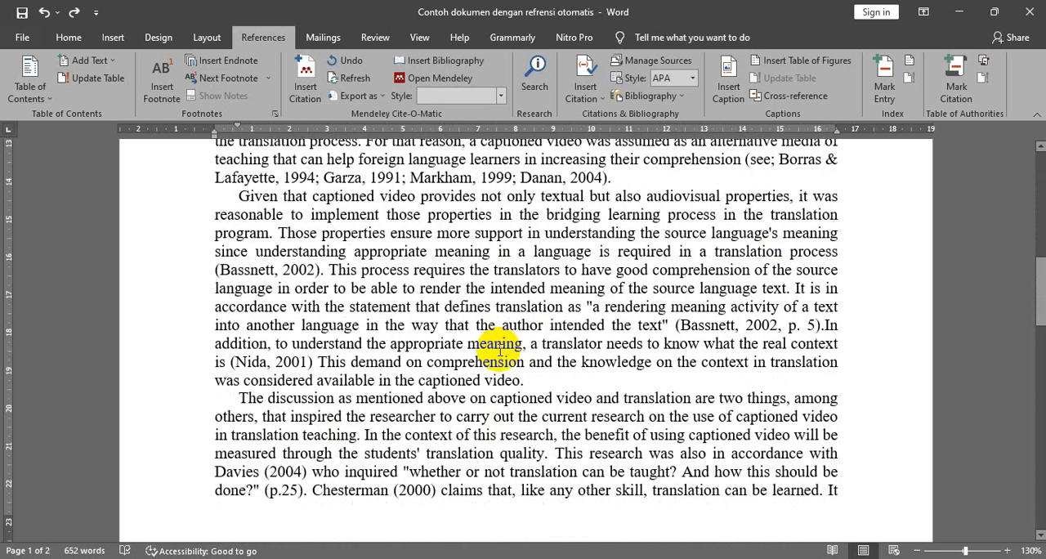
{"action": "left_click", "coordinate": [282, 472]}
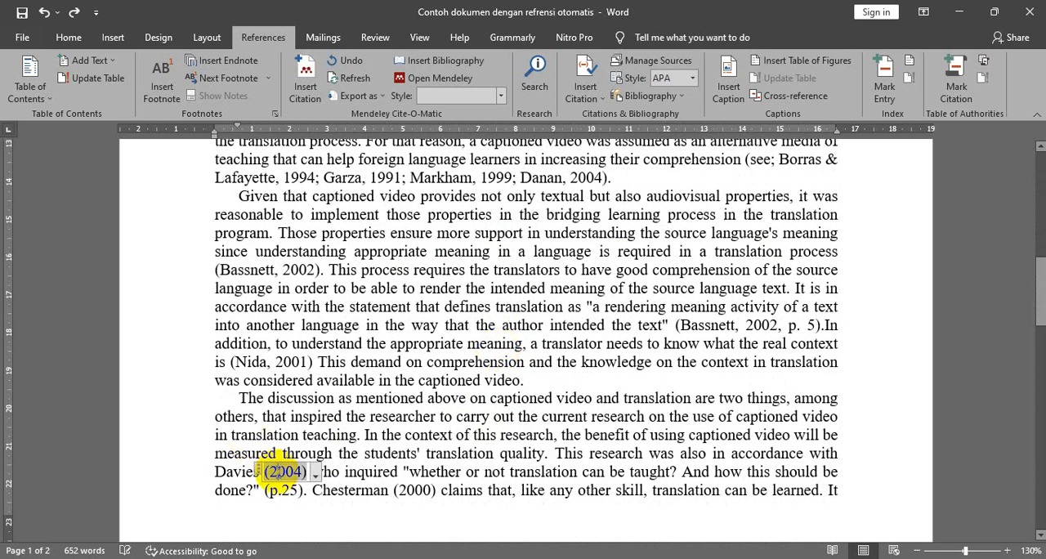
{"action": "left_click", "coordinate": [213, 473]}
{"action": "left_click_drag", "start_coordinate": [213, 472], "coordinate": [249, 481]}
{"action": "left_click", "coordinate": [262, 471]}
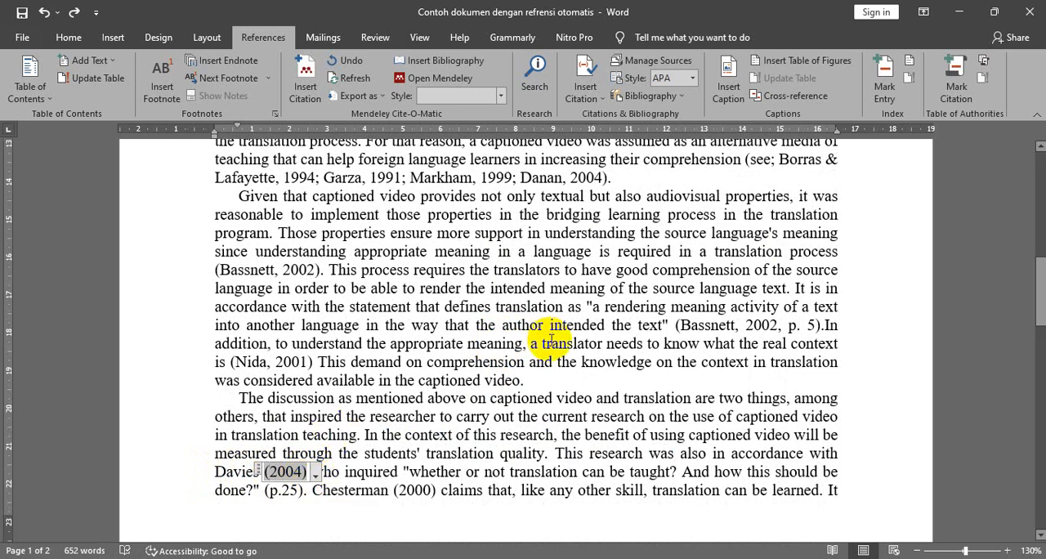
- Insert the built-in References bibliography below the final paragraph on page 2
{"action": "scroll", "coordinate": [635, 341], "scroll_direction": "down", "scroll_amount": 5}
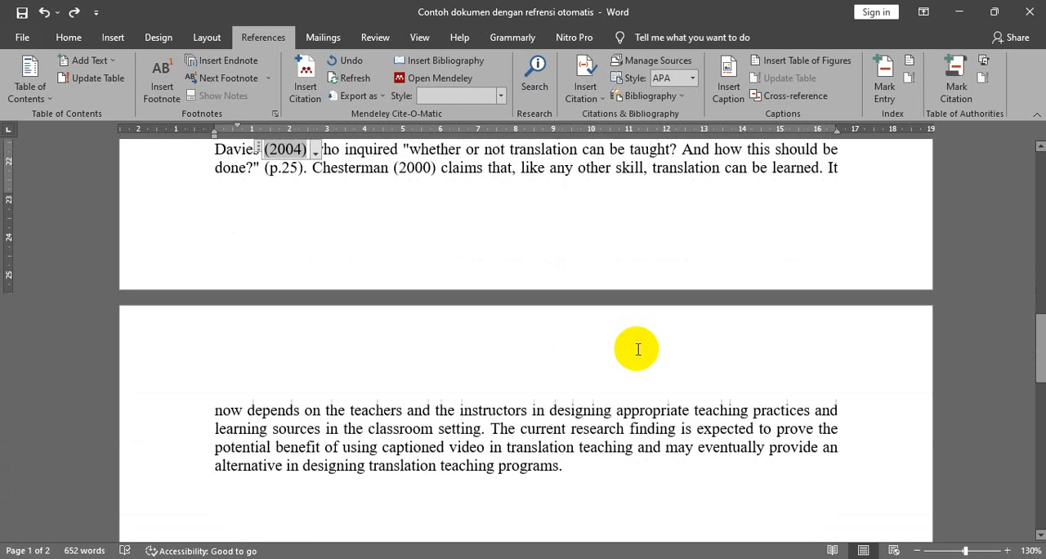
{"action": "left_click", "coordinate": [359, 350]}
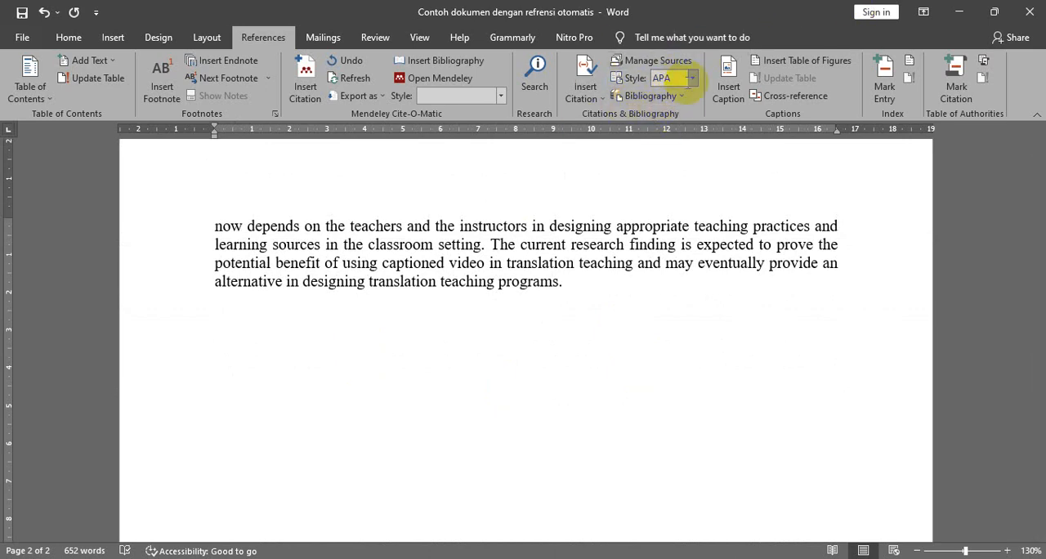
{"action": "left_click", "coordinate": [670, 97]}
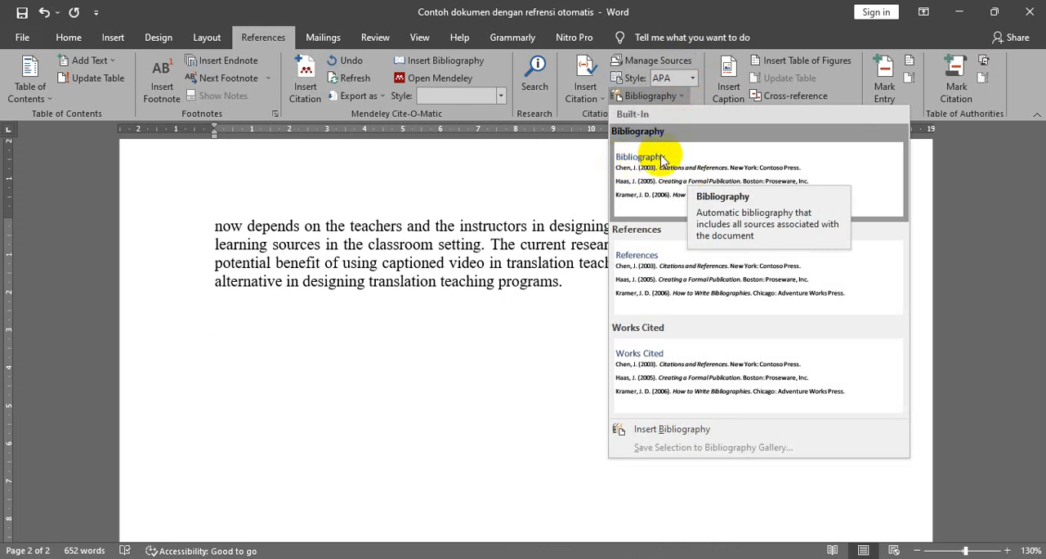
{"action": "left_click", "coordinate": [650, 264]}
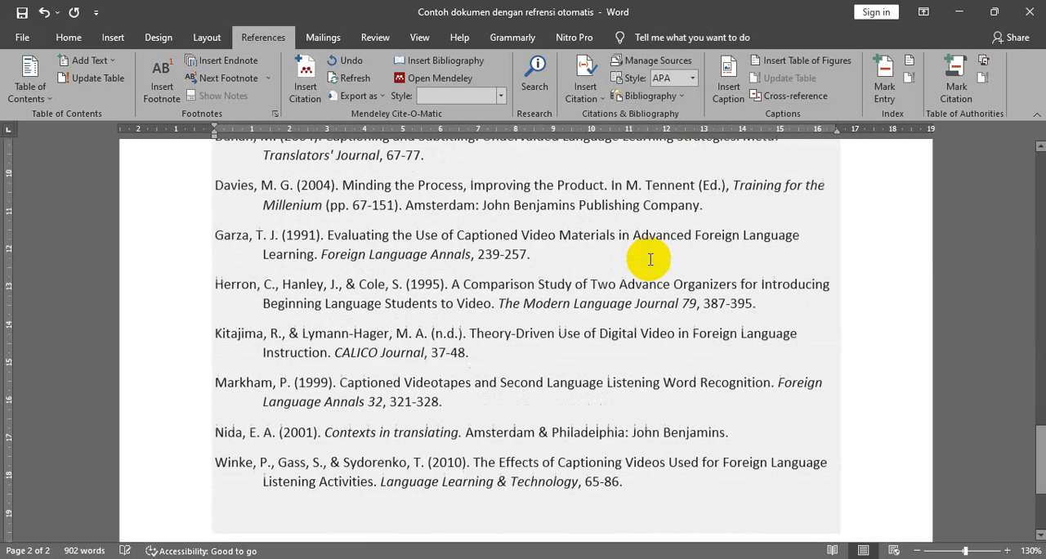
- Set the font of all bibliography entries below the References heading to Times New Roman
{"action": "scroll", "coordinate": [637, 257], "scroll_direction": "up", "scroll_amount": 6}
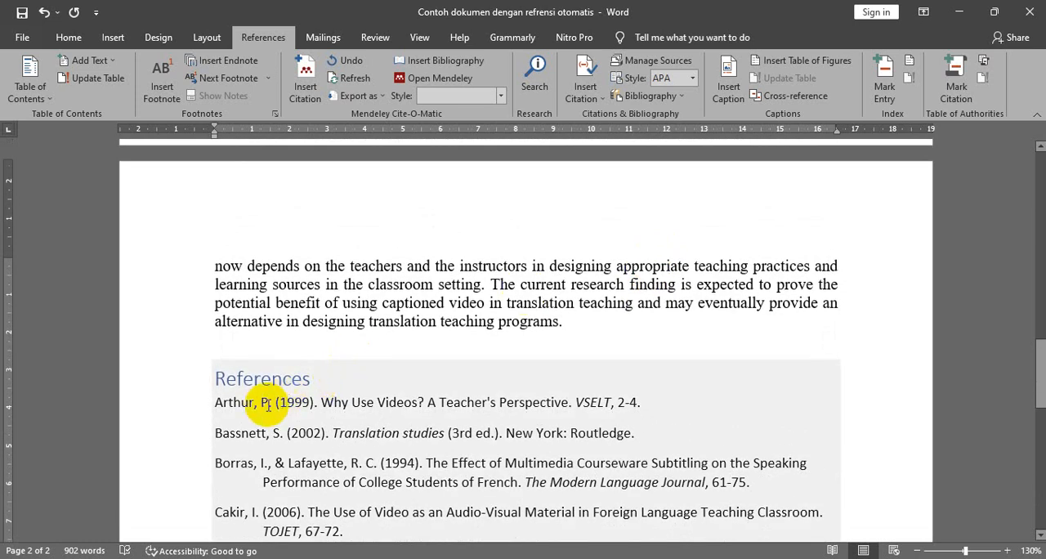
{"action": "left_click_drag", "start_coordinate": [215, 404], "coordinate": [678, 399]}
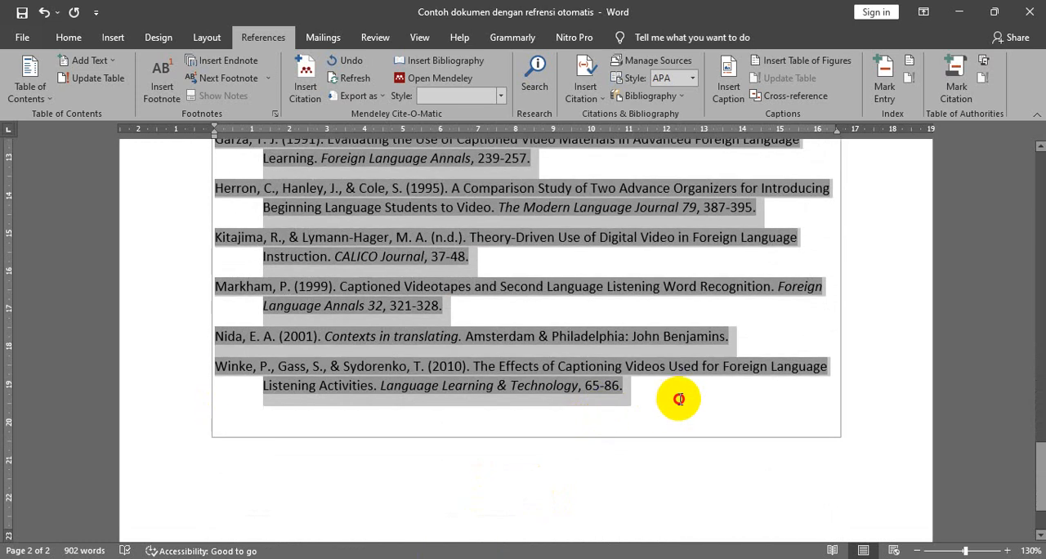
{"action": "left_click", "coordinate": [69, 39]}
{"action": "left_click", "coordinate": [248, 67]}
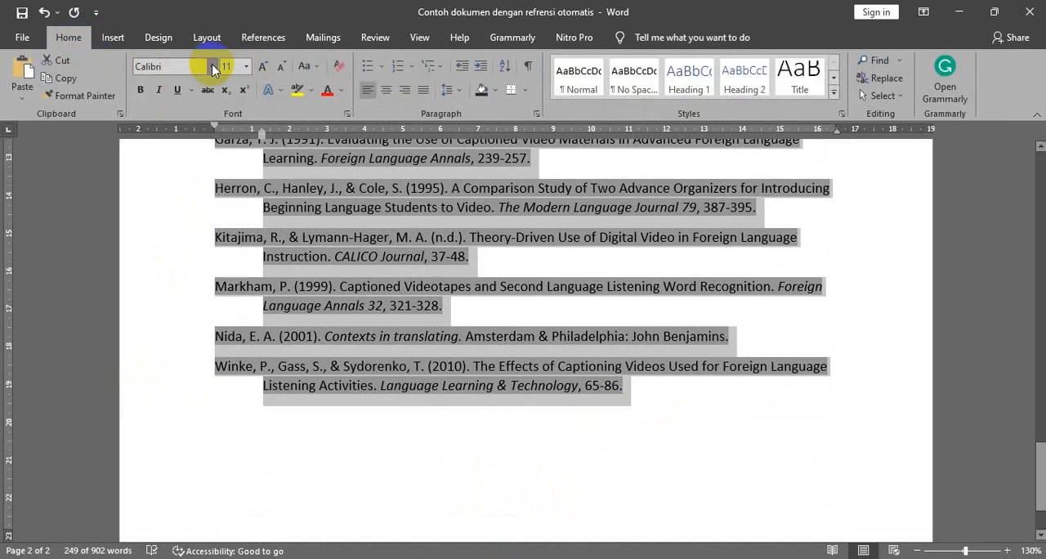
{"action": "left_click", "coordinate": [212, 66]}
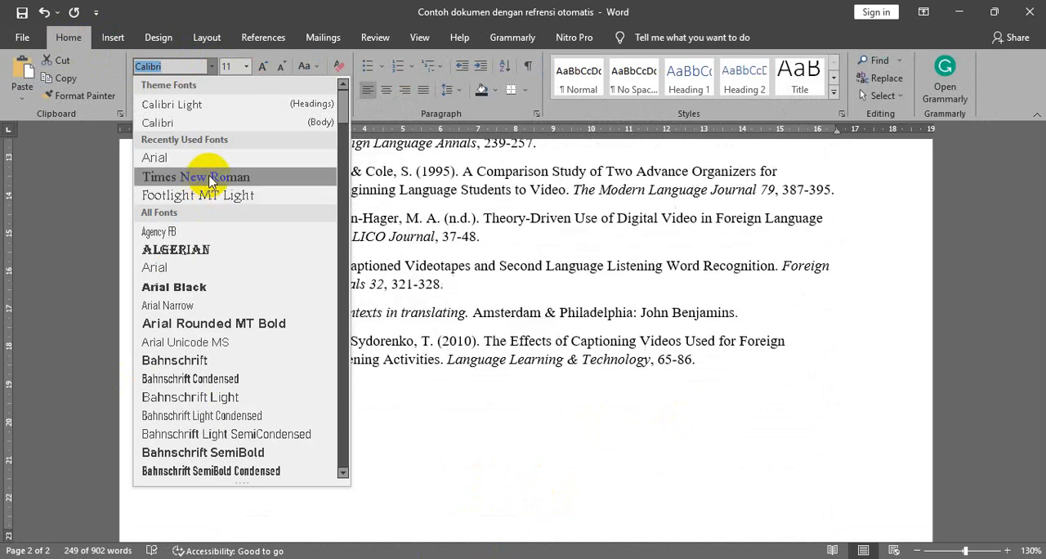
{"action": "left_click", "coordinate": [200, 177]}
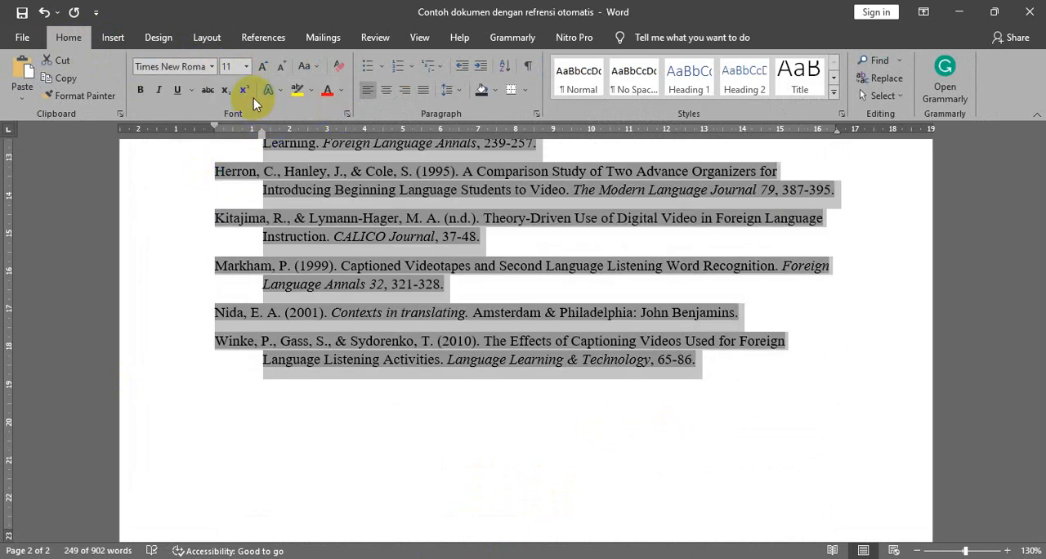
- Justify the alignment of all the bibliography entries and clear the selection
{"action": "scroll", "coordinate": [759, 368], "scroll_direction": "up", "scroll_amount": 10}
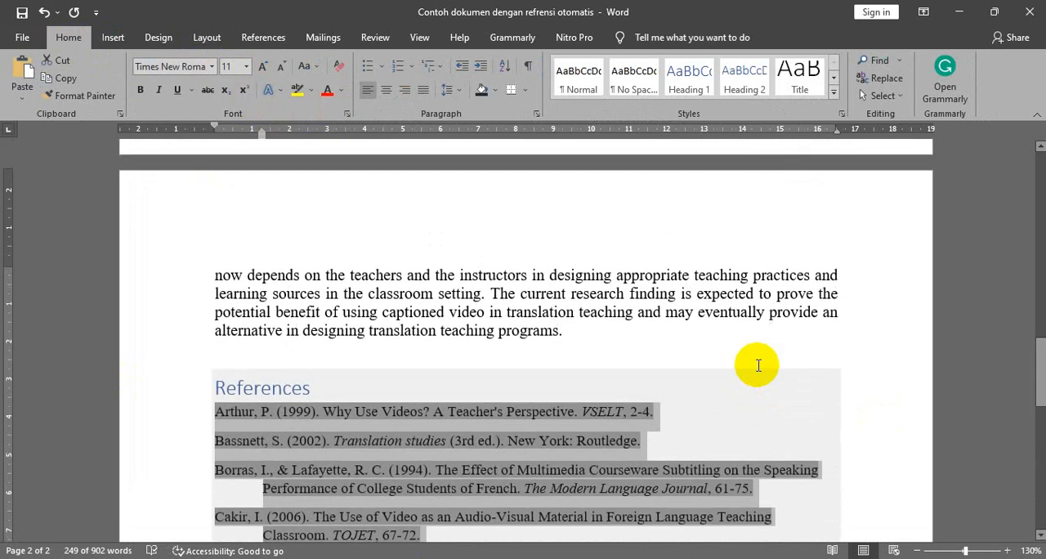
{"action": "left_click", "coordinate": [423, 89]}
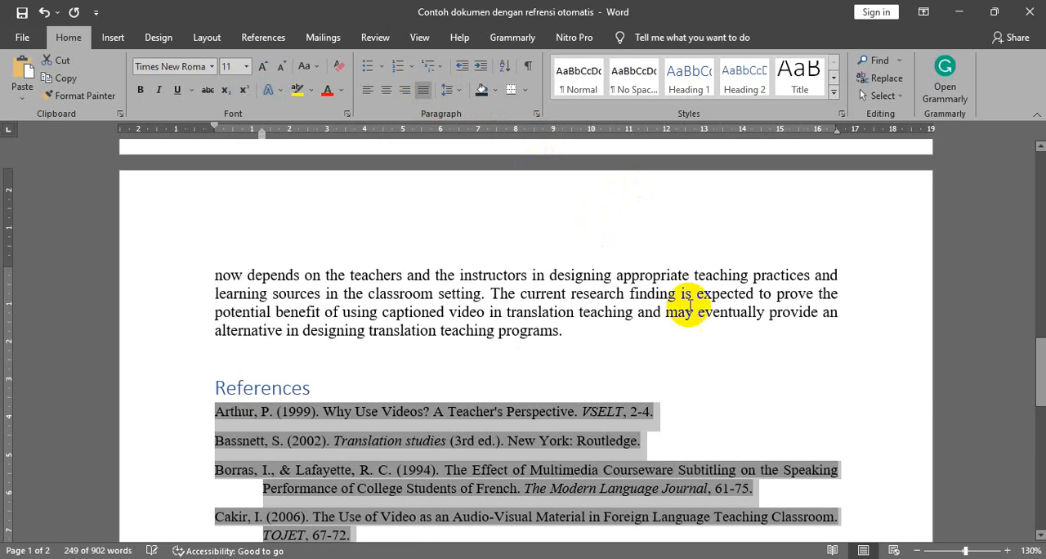
{"action": "left_click", "coordinate": [864, 381]}
- Change the document's citation and bibliography style to MLA Seventh Edition
{"action": "scroll", "coordinate": [698, 355], "scroll_direction": "down", "scroll_amount": 3}
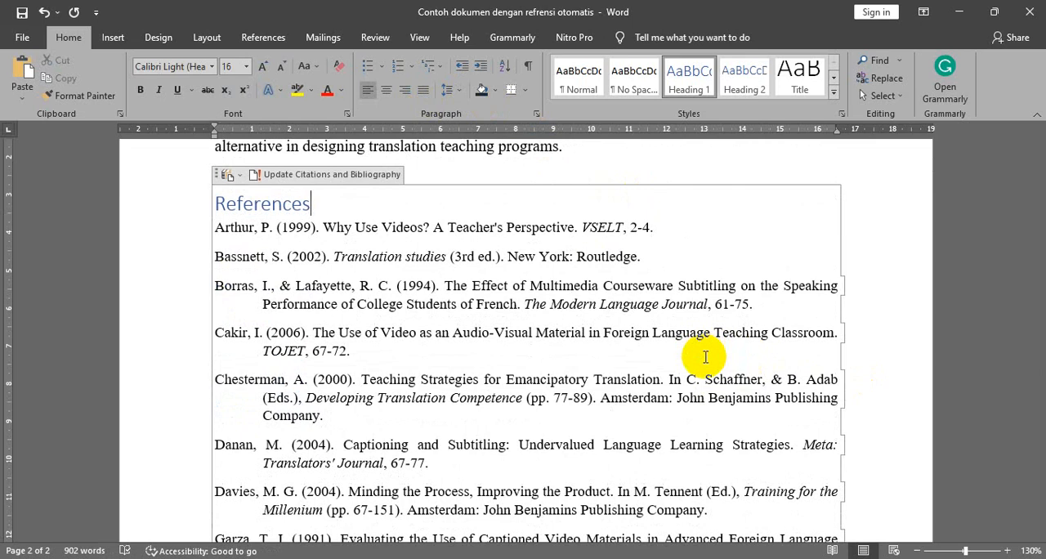
{"action": "left_click", "coordinate": [243, 41]}
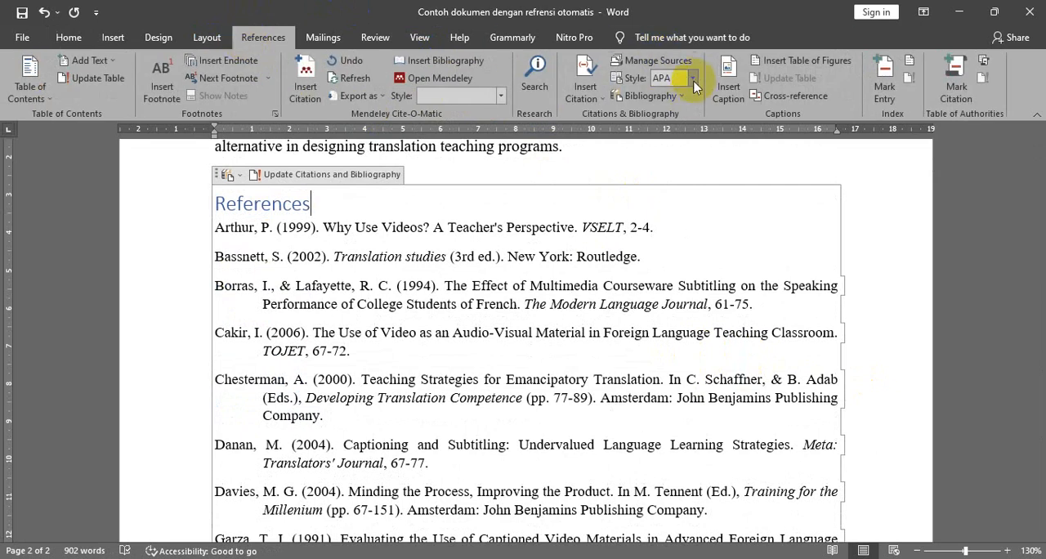
{"action": "left_click", "coordinate": [693, 78]}
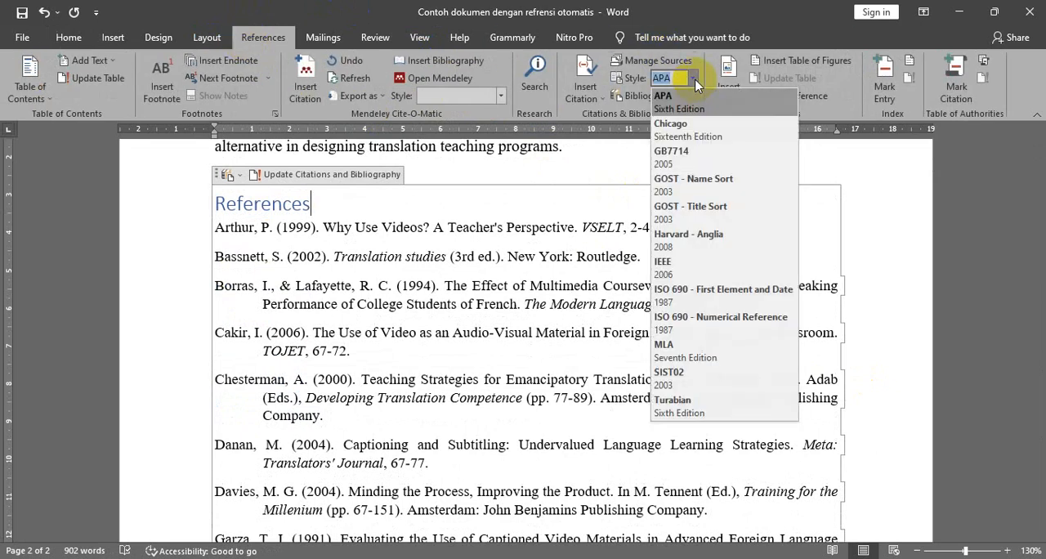
{"action": "left_click", "coordinate": [688, 352]}
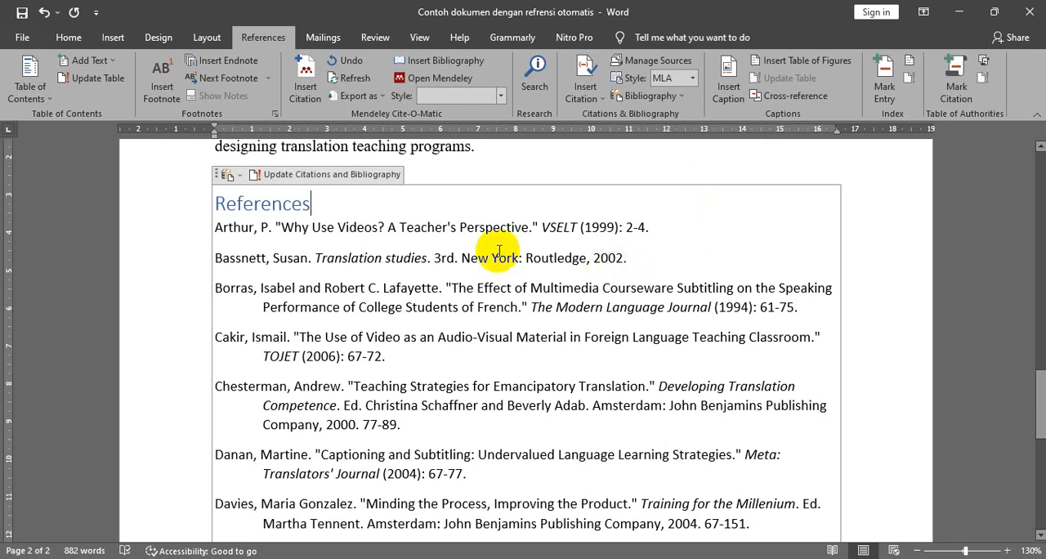
- Examine the MLA in-text citations in the body paragraphs, from the References list back to the first paragraph
{"action": "scroll", "coordinate": [637, 307], "scroll_direction": "up", "scroll_amount": 1}
{"action": "scroll", "coordinate": [628, 304], "scroll_direction": "up", "scroll_amount": 8}
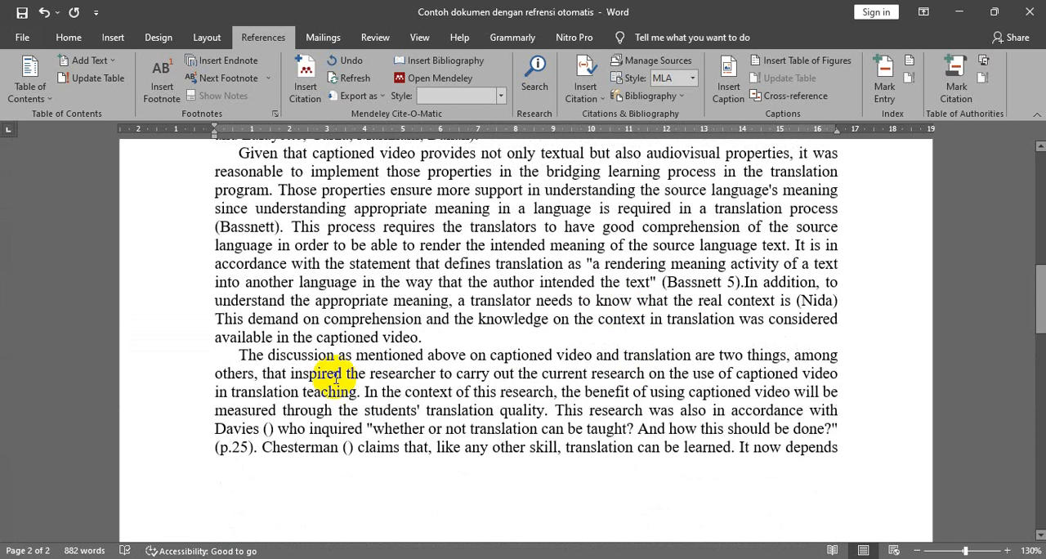
{"action": "scroll", "coordinate": [458, 262], "scroll_direction": "up", "scroll_amount": 2}
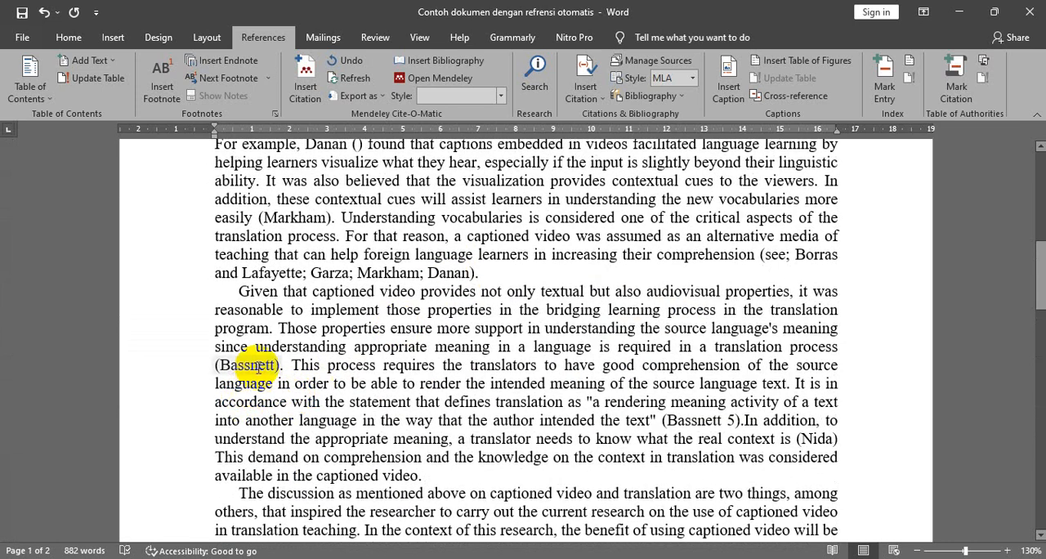
{"action": "left_click", "coordinate": [259, 364]}
{"action": "scroll", "coordinate": [458, 327], "scroll_direction": "up", "scroll_amount": 1}
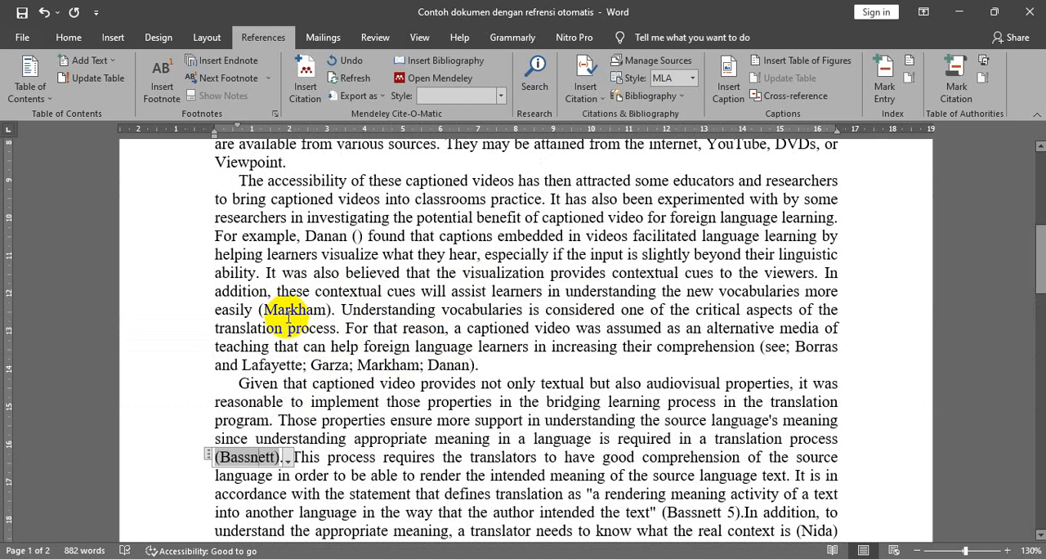
{"action": "scroll", "coordinate": [546, 282], "scroll_direction": "up", "scroll_amount": 1}
{"action": "scroll", "coordinate": [546, 282], "scroll_direction": "up", "scroll_amount": 4}
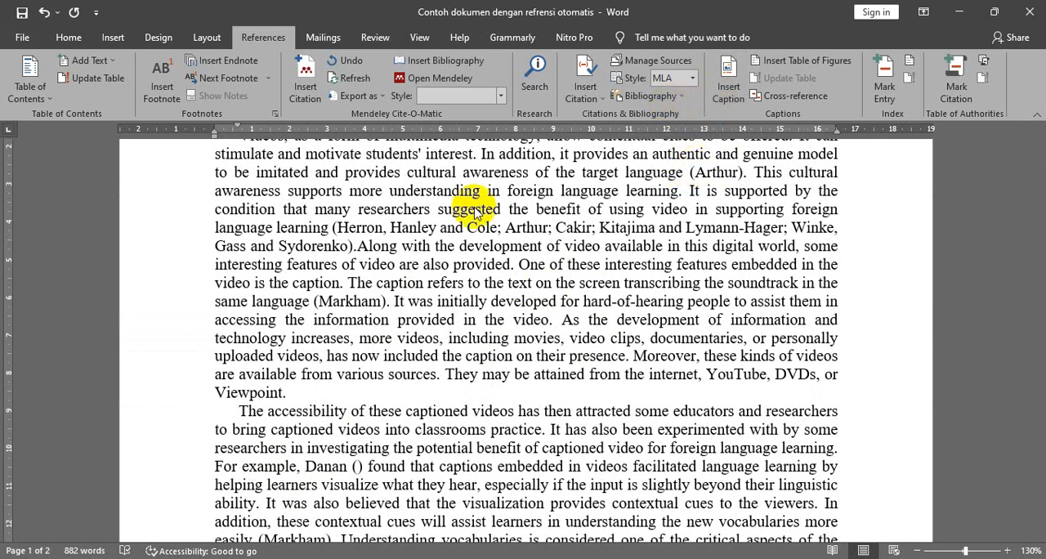
{"action": "scroll", "coordinate": [394, 250], "scroll_direction": "up", "scroll_amount": 1}
{"action": "scroll", "coordinate": [455, 37], "scroll_direction": "up", "scroll_amount": 1}
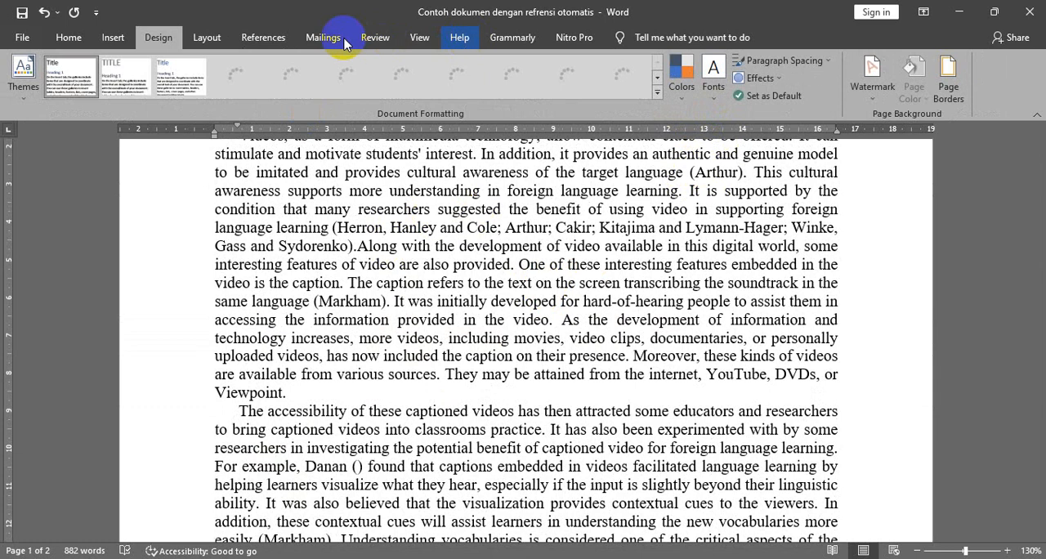
- Change the document's citation style to IEEE 2006 and look over the in-text citations and the References list
{"action": "left_click", "coordinate": [263, 37]}
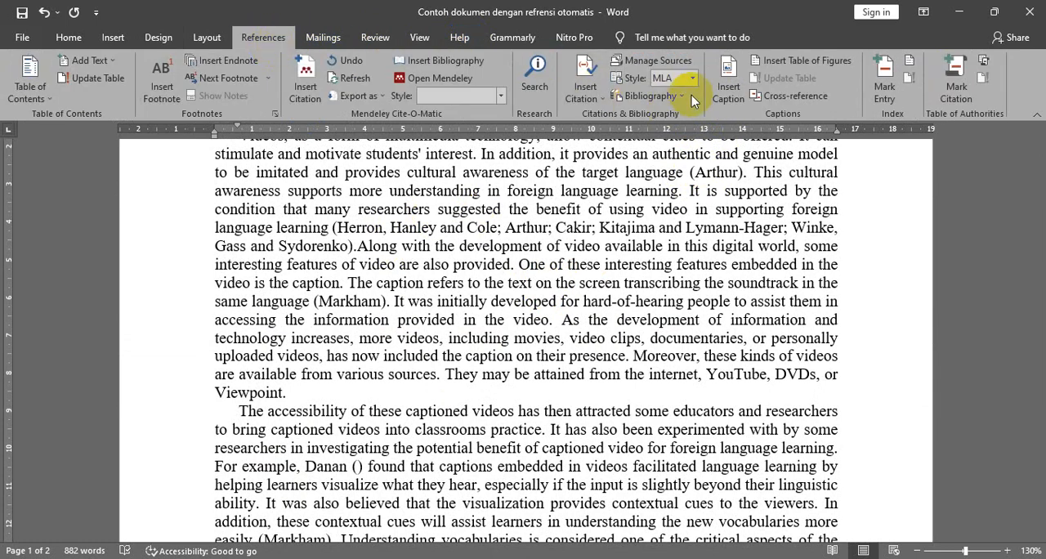
{"action": "left_click", "coordinate": [692, 78]}
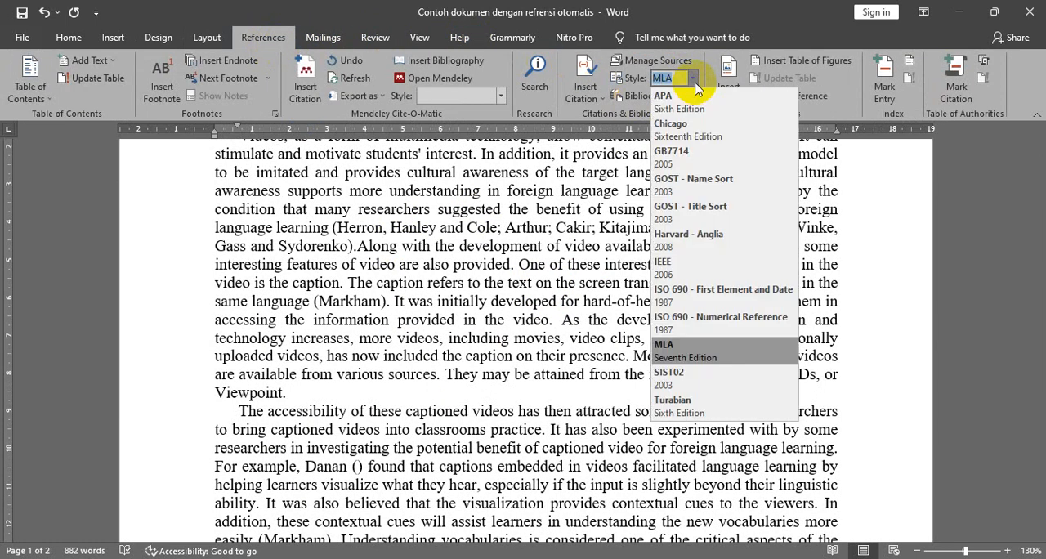
{"action": "key", "text": "Escape"}
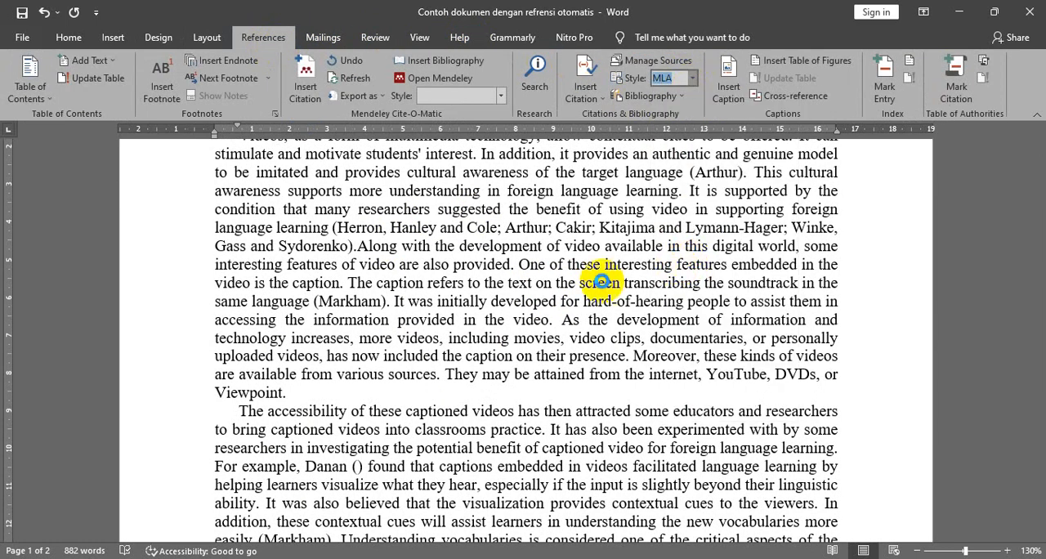
{"action": "type", "text": "IEEE"}
{"action": "key", "text": "Return"}
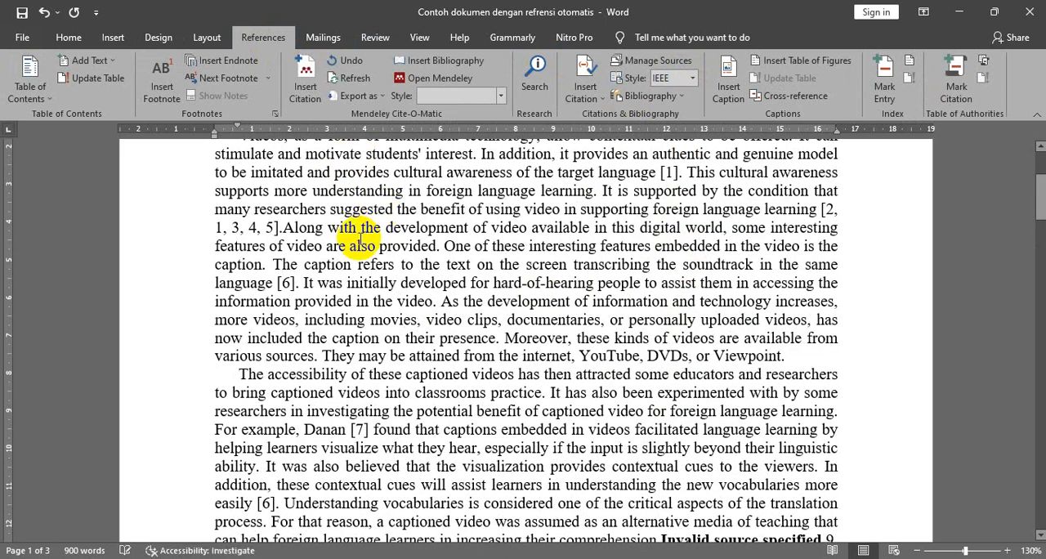
{"action": "left_click", "coordinate": [666, 172]}
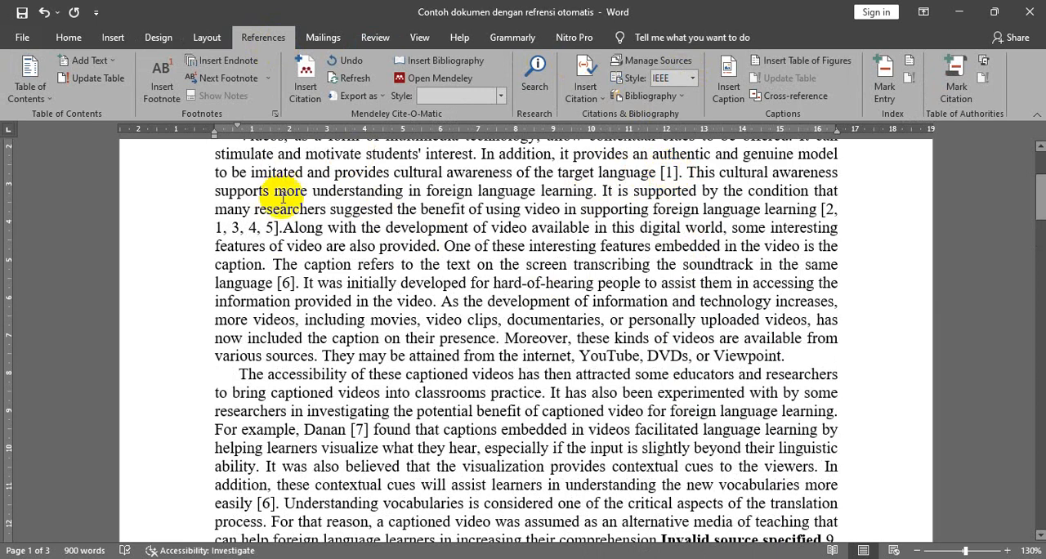
{"action": "scroll", "coordinate": [536, 325], "scroll_direction": "down", "scroll_amount": 3}
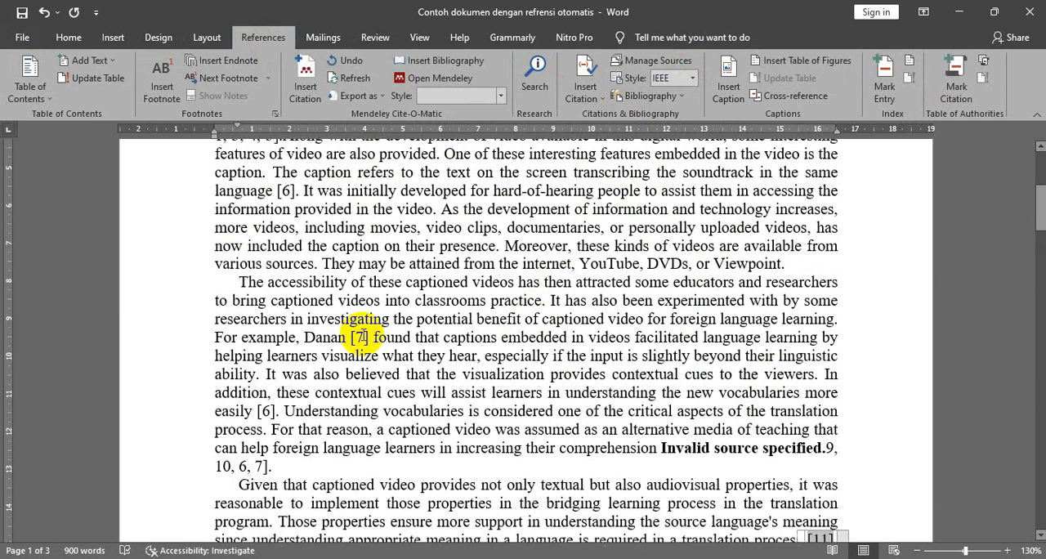
{"action": "scroll", "coordinate": [289, 389], "scroll_direction": "down", "scroll_amount": 4}
{"action": "scroll", "coordinate": [400, 401], "scroll_direction": "down", "scroll_amount": 10}
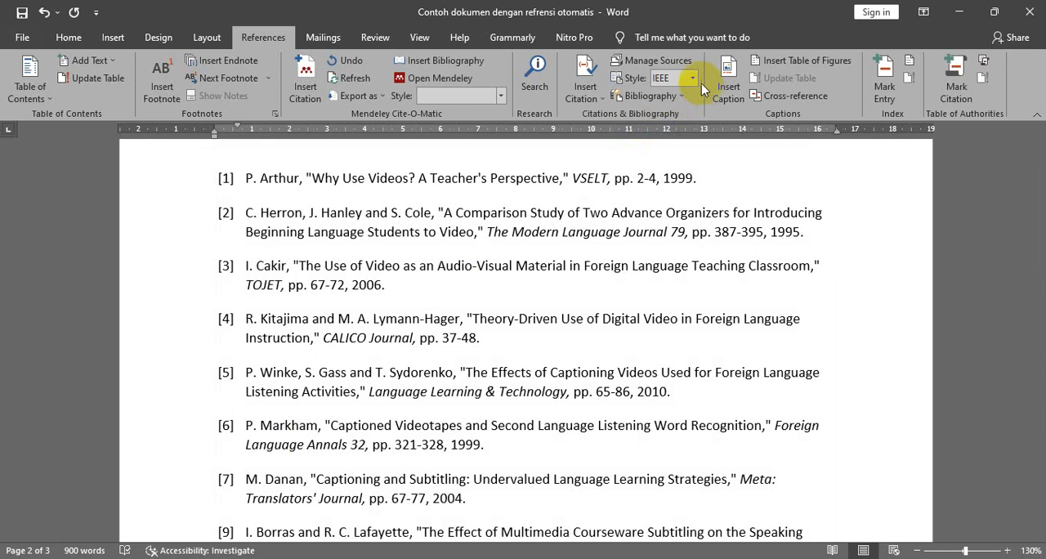
- Change the document's citation and bibliography style to APA Sixth Edition and check the in-text citations up to the first paragraph
{"action": "left_click", "coordinate": [694, 82]}
{"action": "left_click", "coordinate": [688, 105]}
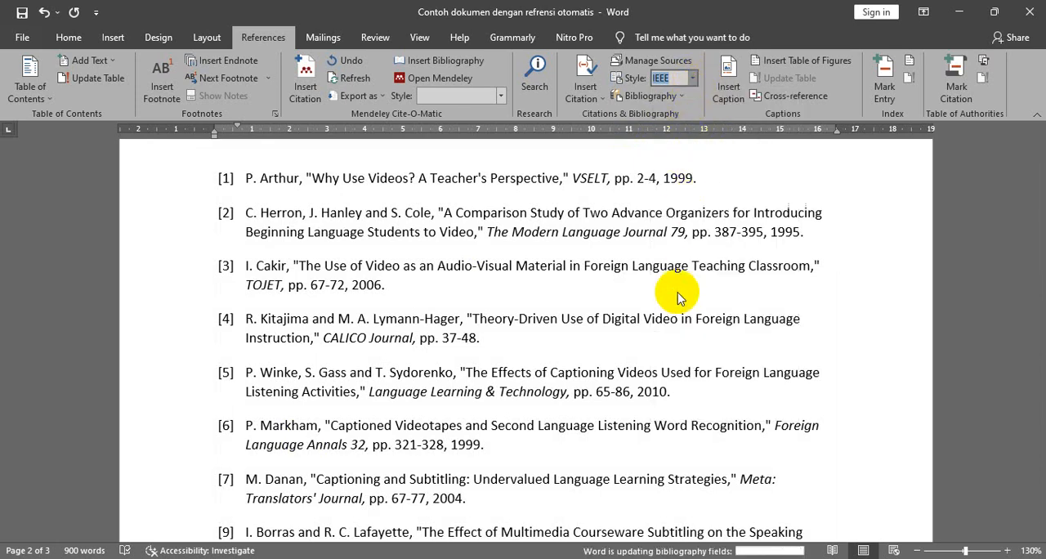
{"action": "scroll", "coordinate": [677, 292], "scroll_direction": "up", "scroll_amount": 10}
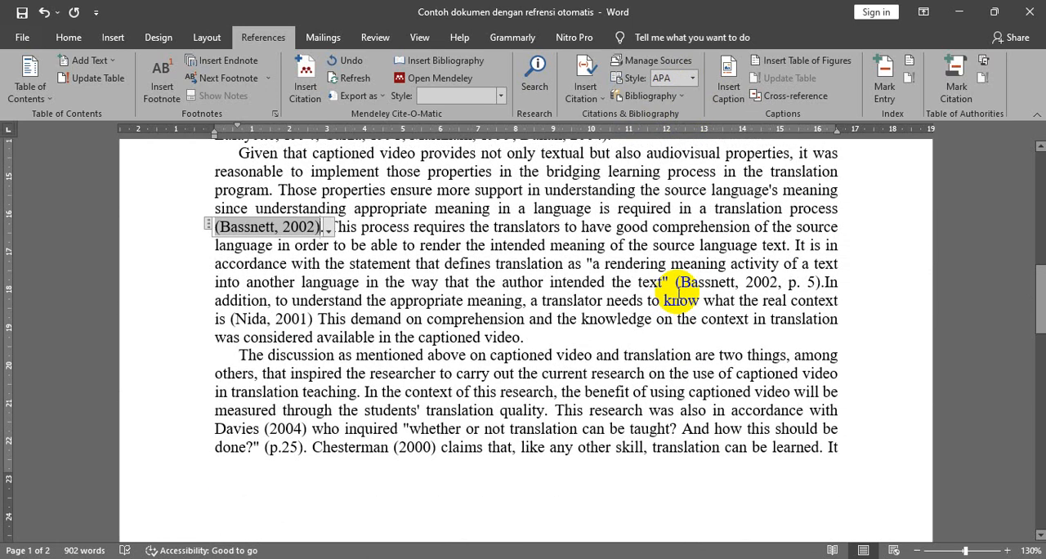
{"action": "scroll", "coordinate": [678, 290], "scroll_direction": "up", "scroll_amount": 5}
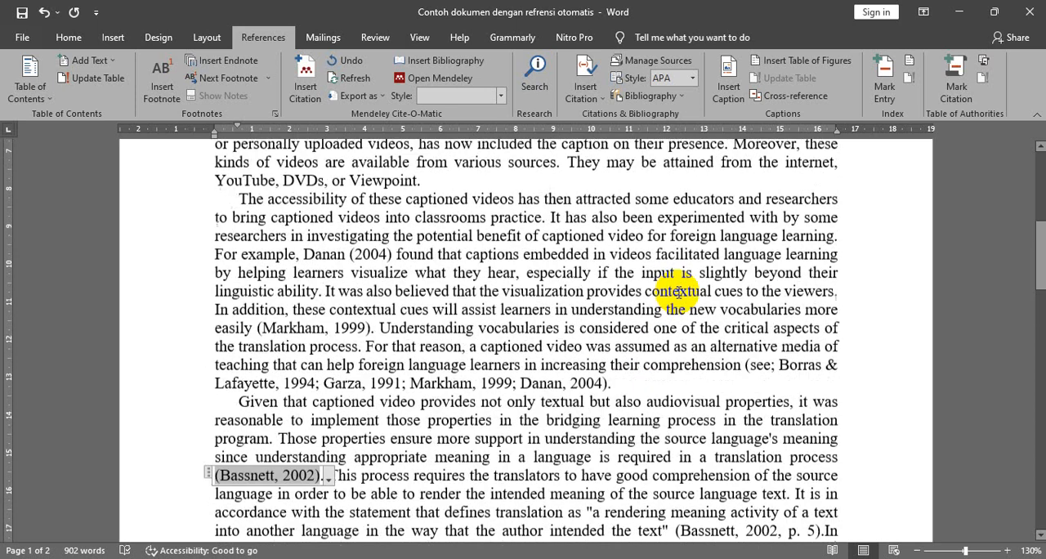
{"action": "scroll", "coordinate": [678, 293], "scroll_direction": "up", "scroll_amount": 5}
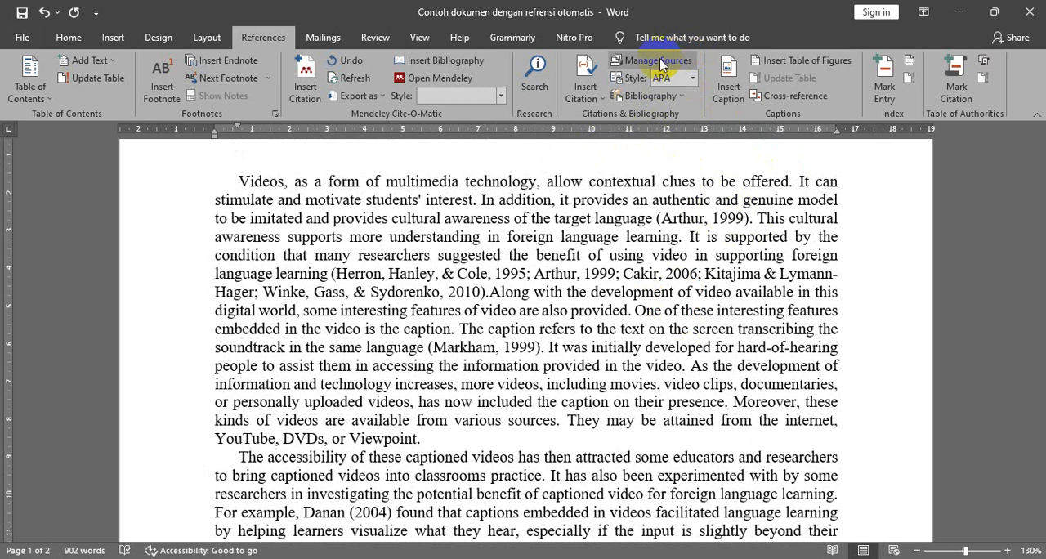
- View the list of saved sources available for citing, close it and look over the start of the References list
{"action": "left_click", "coordinate": [588, 97]}
{"action": "scroll", "coordinate": [555, 374], "scroll_direction": "down", "scroll_amount": 4}
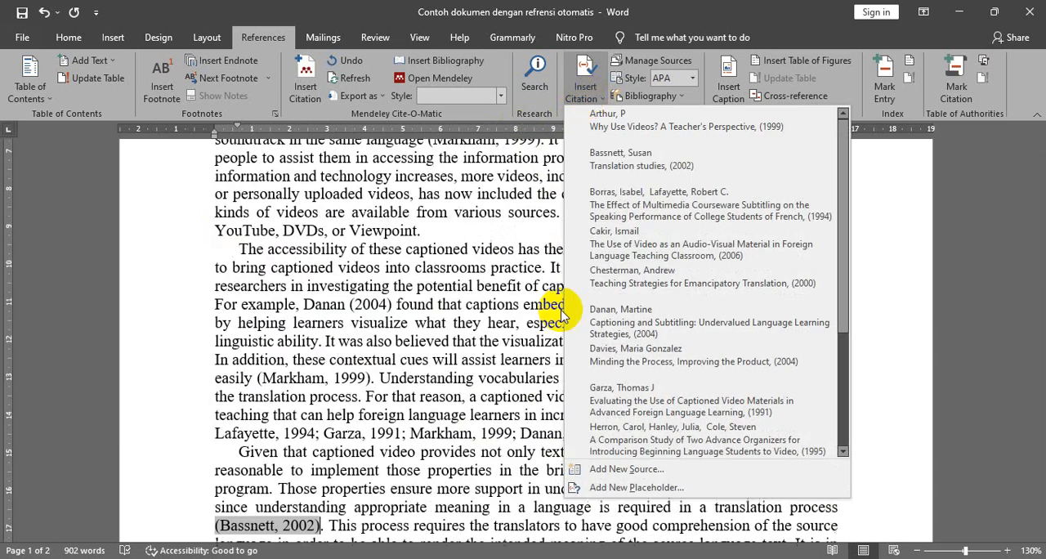
{"action": "left_click", "coordinate": [903, 326]}
{"action": "scroll", "coordinate": [898, 331], "scroll_direction": "down", "scroll_amount": 15}
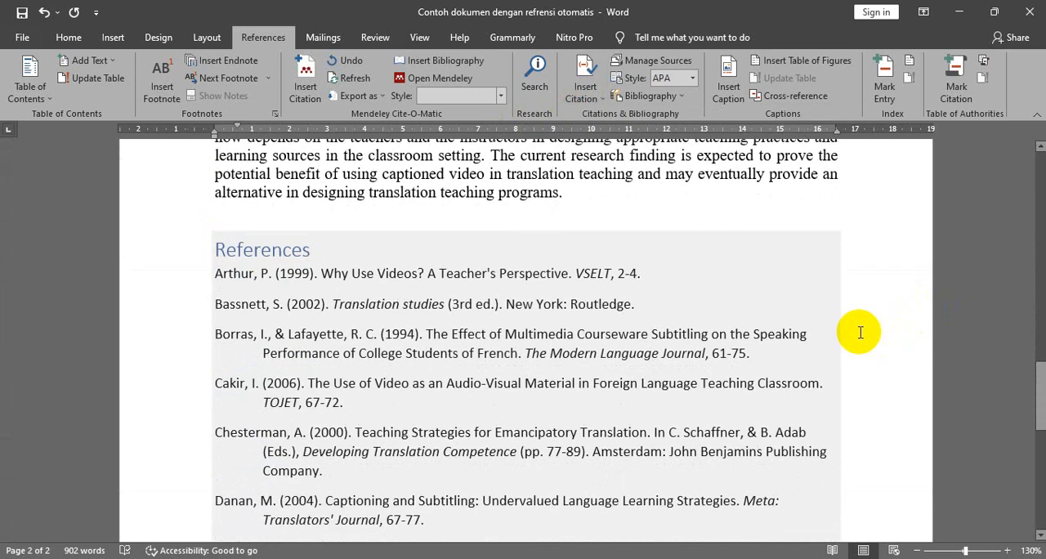
{"action": "scroll", "coordinate": [859, 333], "scroll_direction": "up", "scroll_amount": 3}
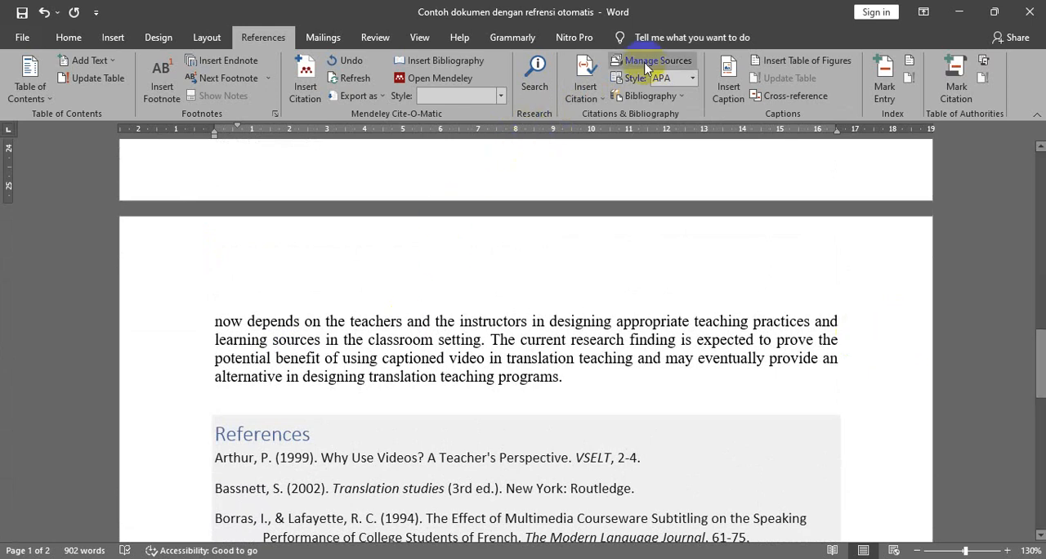
- Open the form for creating a new citation source, view the available source types and close it without adding a source
{"action": "left_click", "coordinate": [578, 98]}
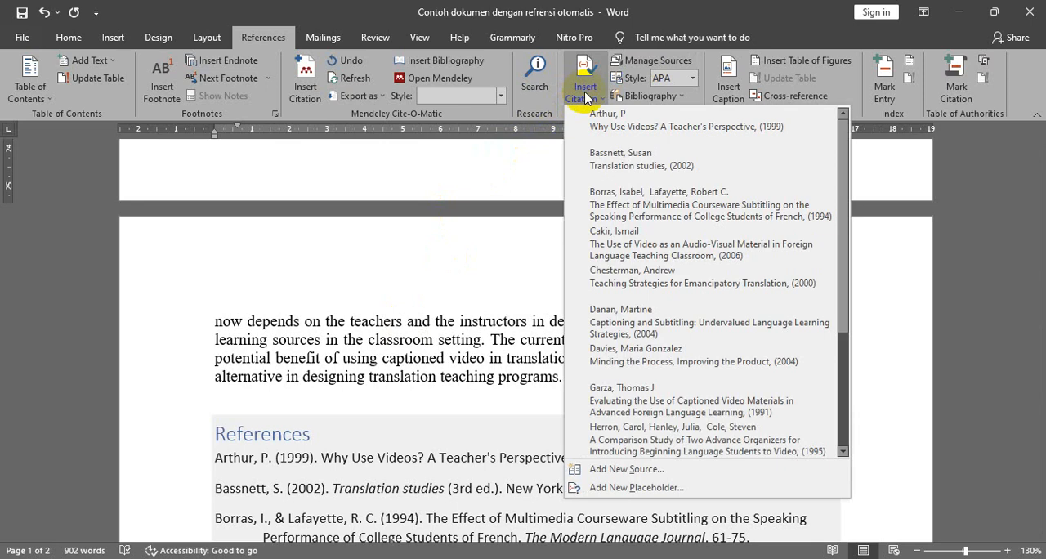
{"action": "left_click", "coordinate": [585, 99]}
{"action": "left_click", "coordinate": [585, 98]}
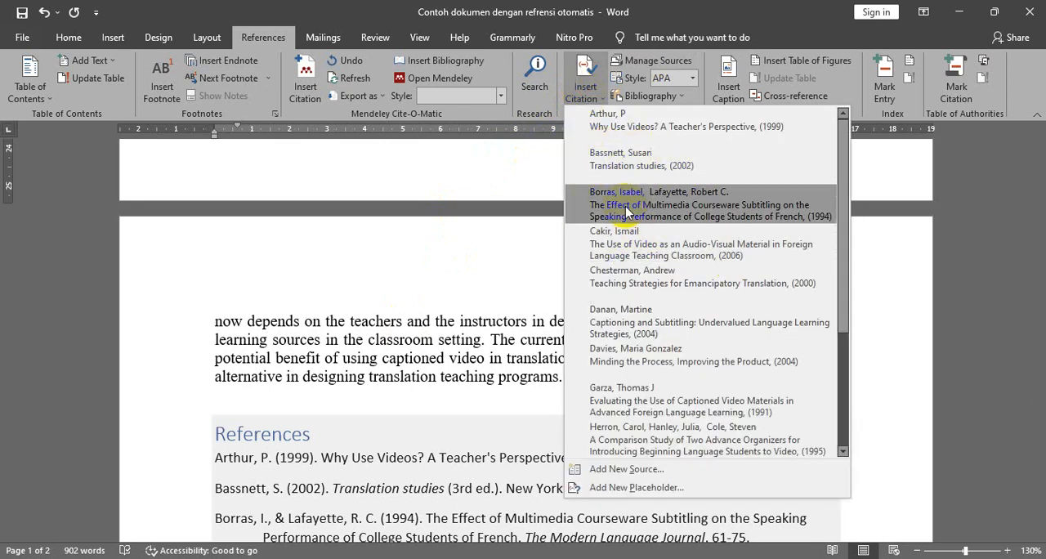
{"action": "left_click", "coordinate": [627, 470]}
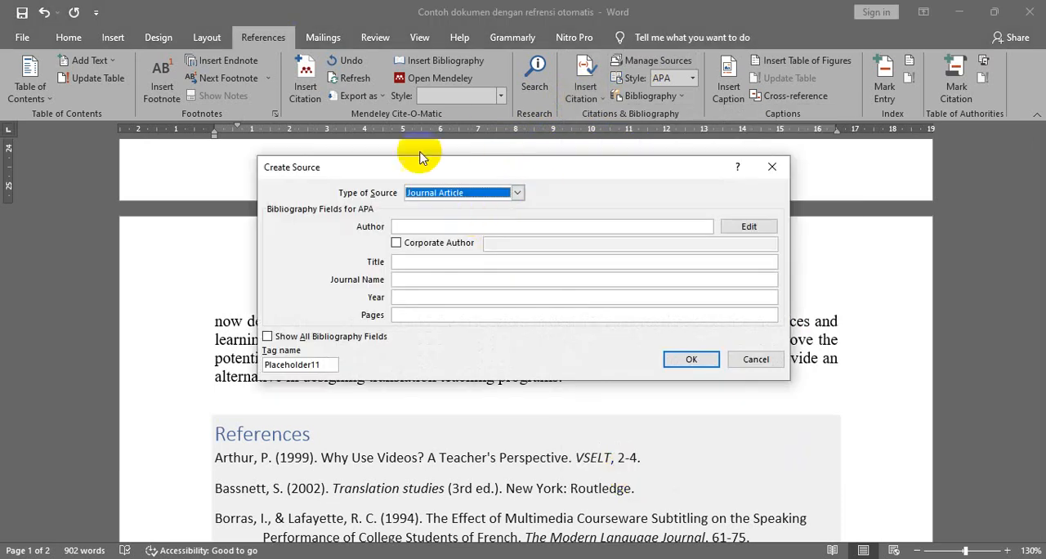
{"action": "left_click", "coordinate": [519, 193]}
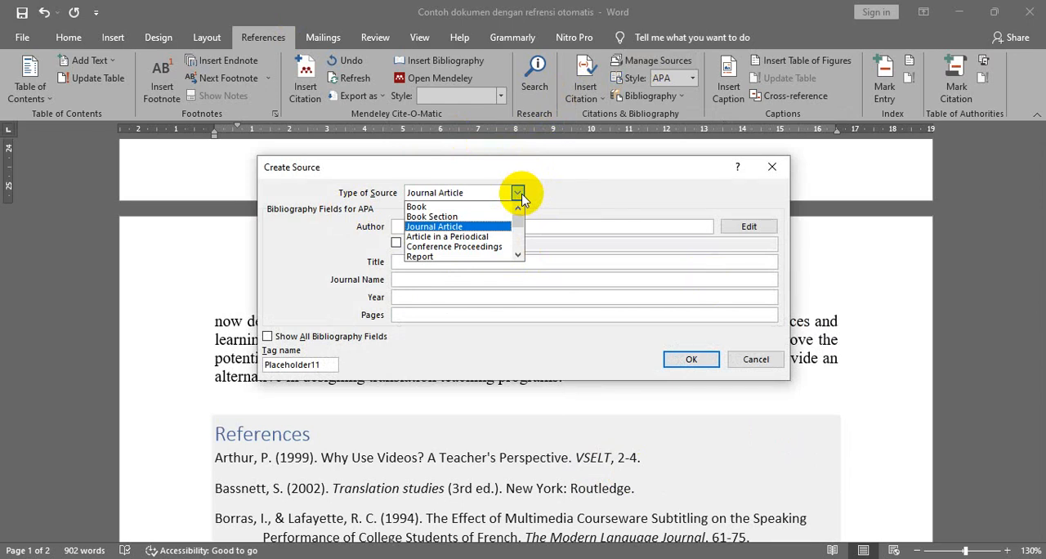
{"action": "left_click", "coordinate": [518, 195]}
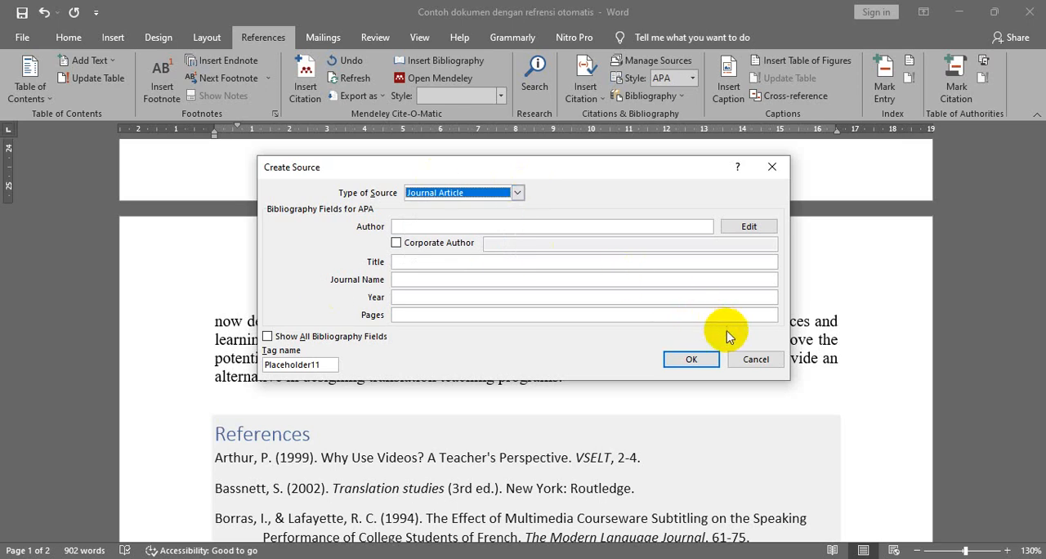
{"action": "left_click", "coordinate": [771, 167]}
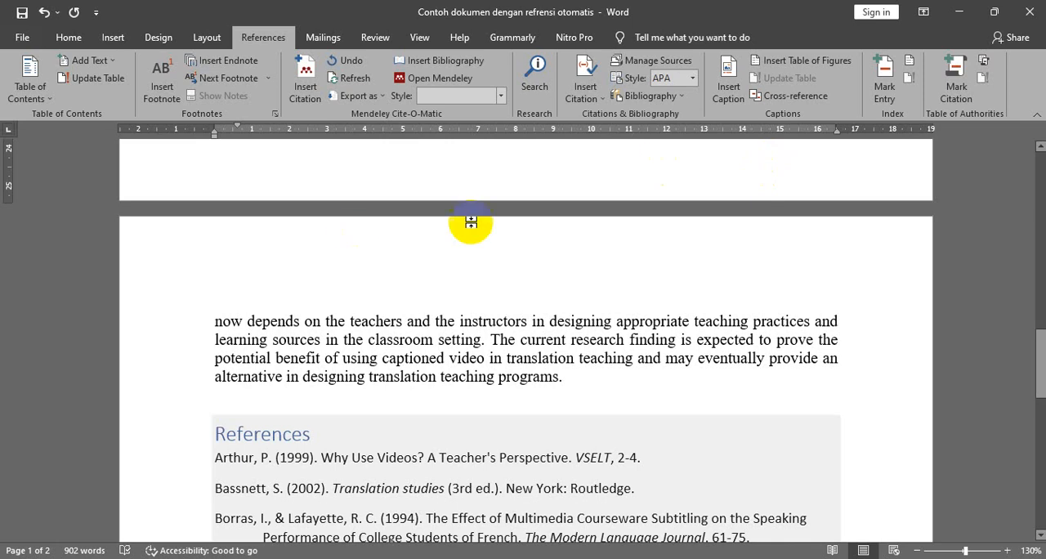
- Review the APA in-text citations against the References list entries, finishing at the document's title
{"action": "left_click", "coordinate": [326, 441]}
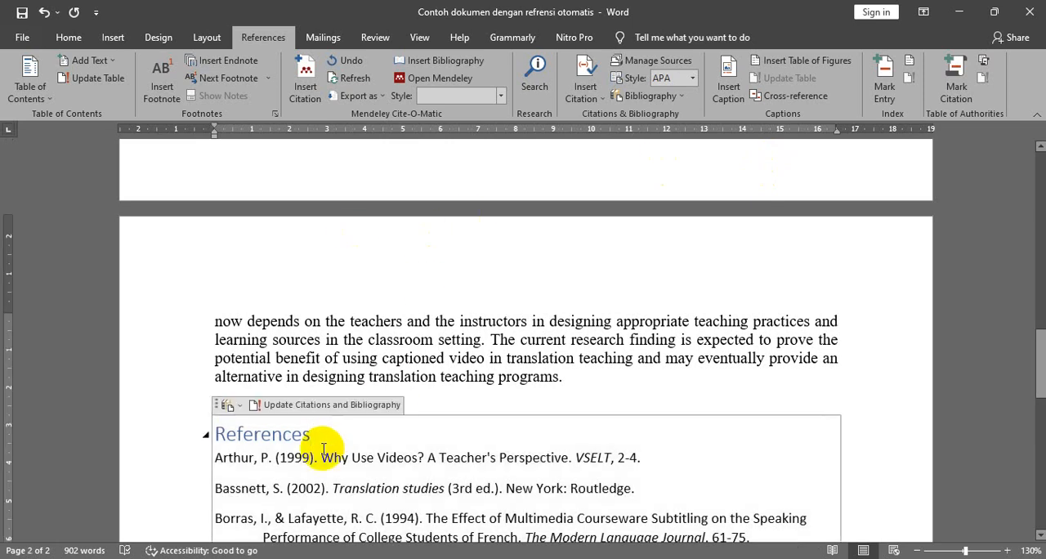
{"action": "scroll", "coordinate": [323, 448], "scroll_direction": "up", "scroll_amount": 6}
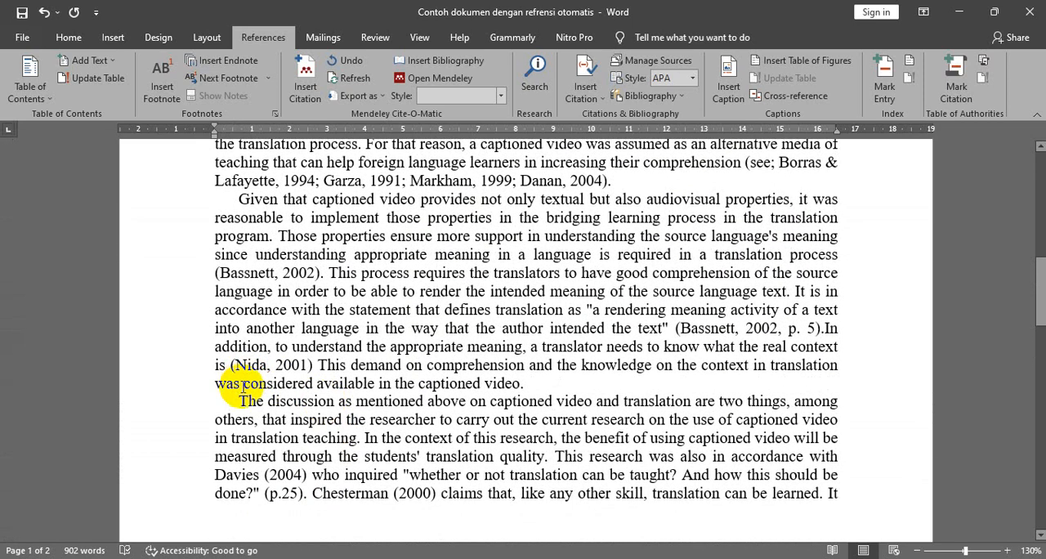
{"action": "left_click", "coordinate": [253, 365]}
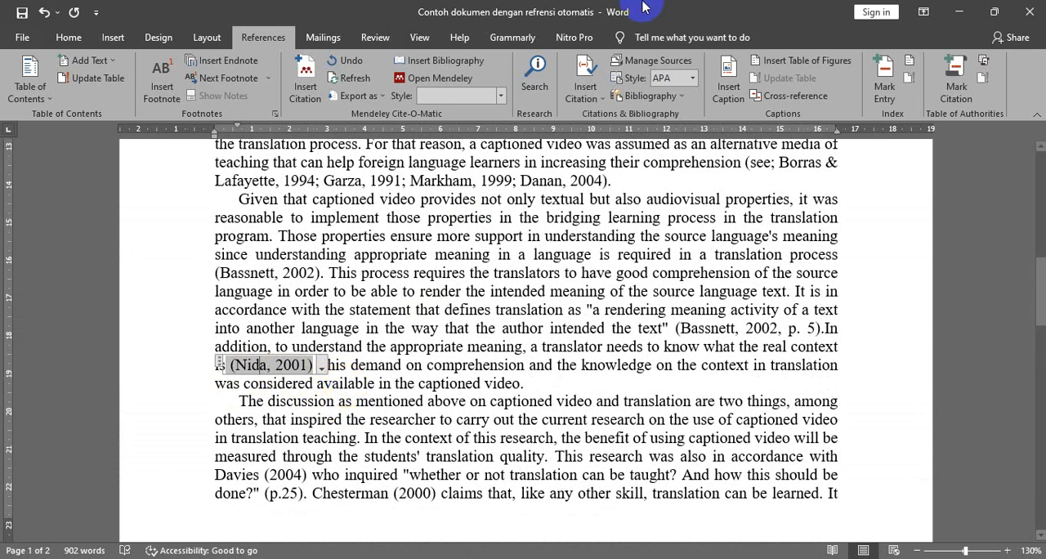
{"action": "left_click", "coordinate": [631, 188]}
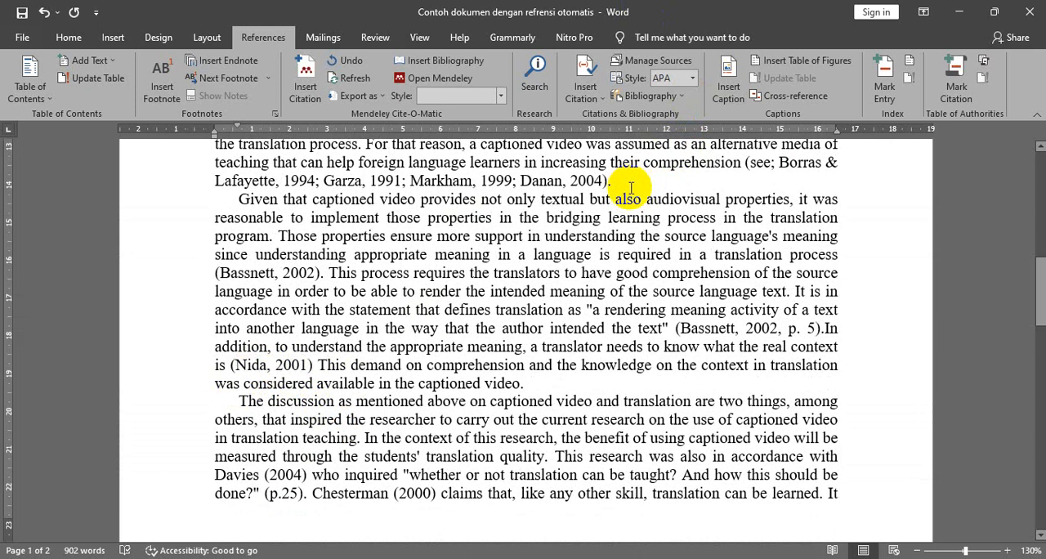
{"action": "scroll", "coordinate": [631, 196], "scroll_direction": "down", "scroll_amount": 10}
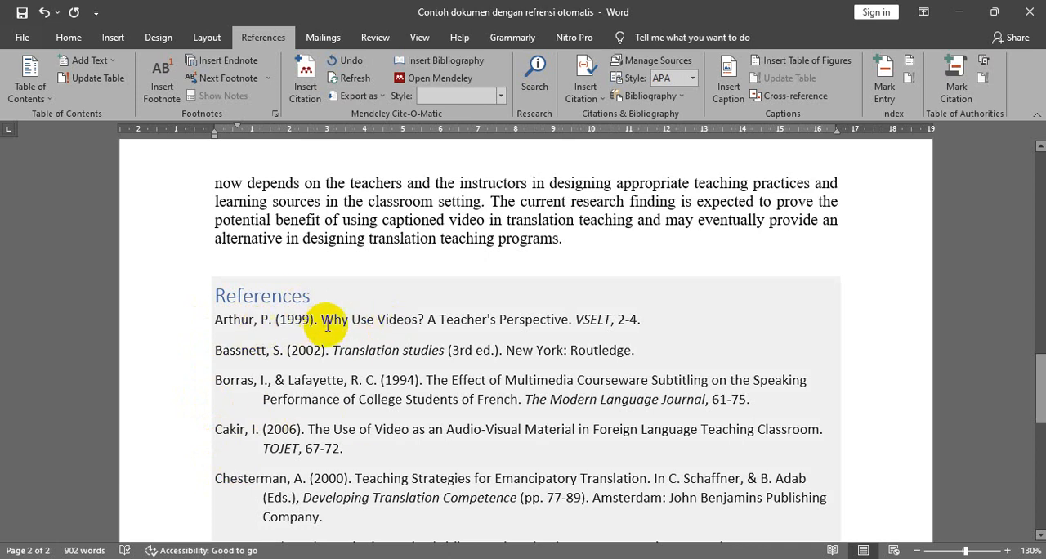
{"action": "scroll", "coordinate": [479, 352], "scroll_direction": "down", "scroll_amount": 3}
{"action": "scroll", "coordinate": [517, 372], "scroll_direction": "down", "scroll_amount": 3}
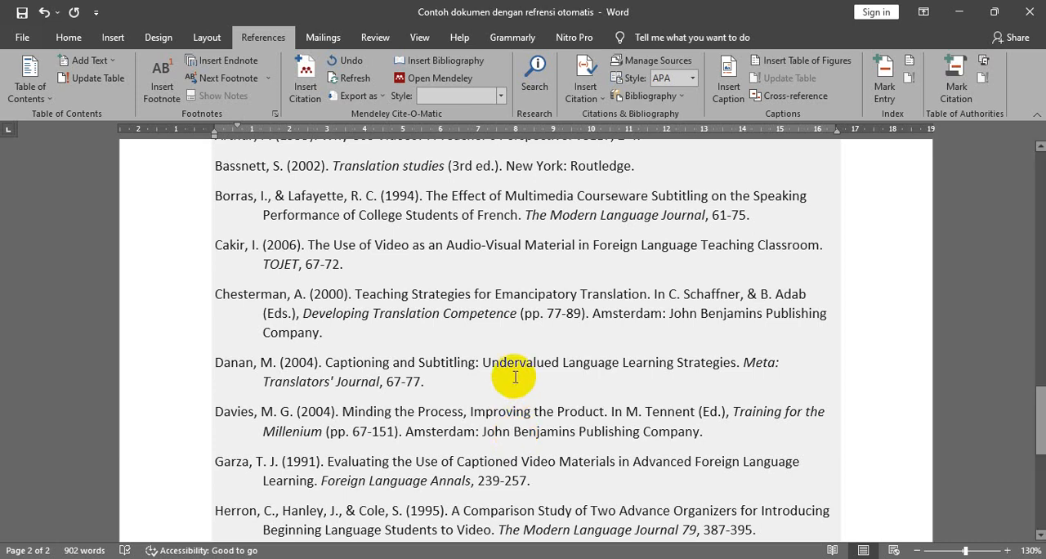
{"action": "scroll", "coordinate": [359, 233], "scroll_direction": "up", "scroll_amount": 4}
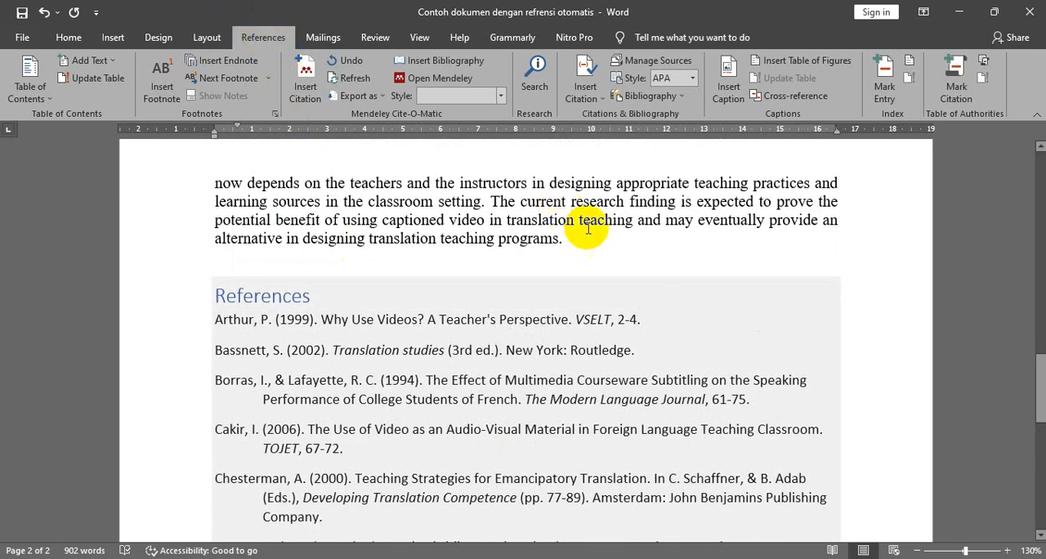
{"action": "scroll", "coordinate": [944, 378], "scroll_direction": "up", "scroll_amount": 3}
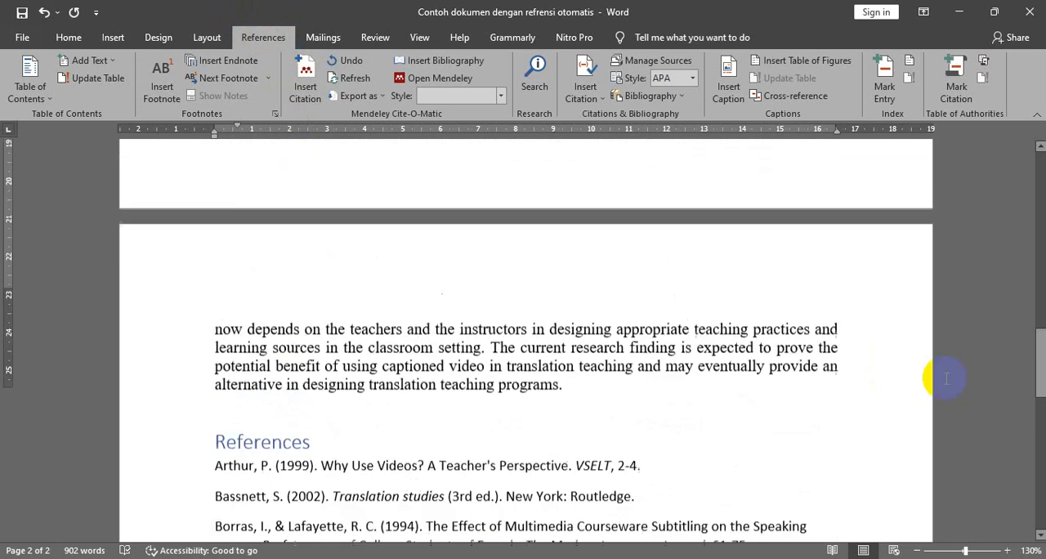
{"action": "scroll", "coordinate": [946, 378], "scroll_direction": "up", "scroll_amount": 15}
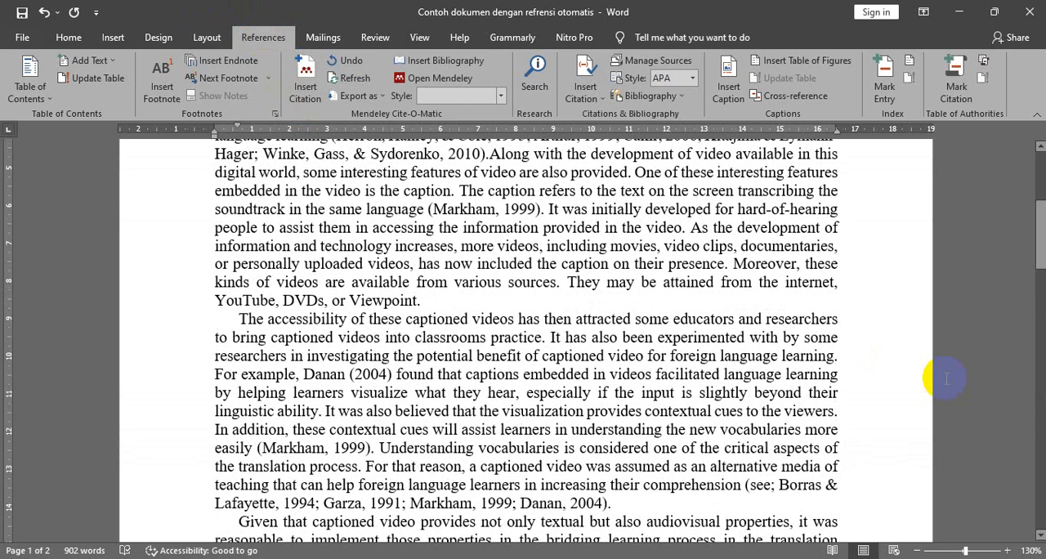
{"action": "scroll", "coordinate": [947, 377], "scroll_direction": "up", "scroll_amount": 4}
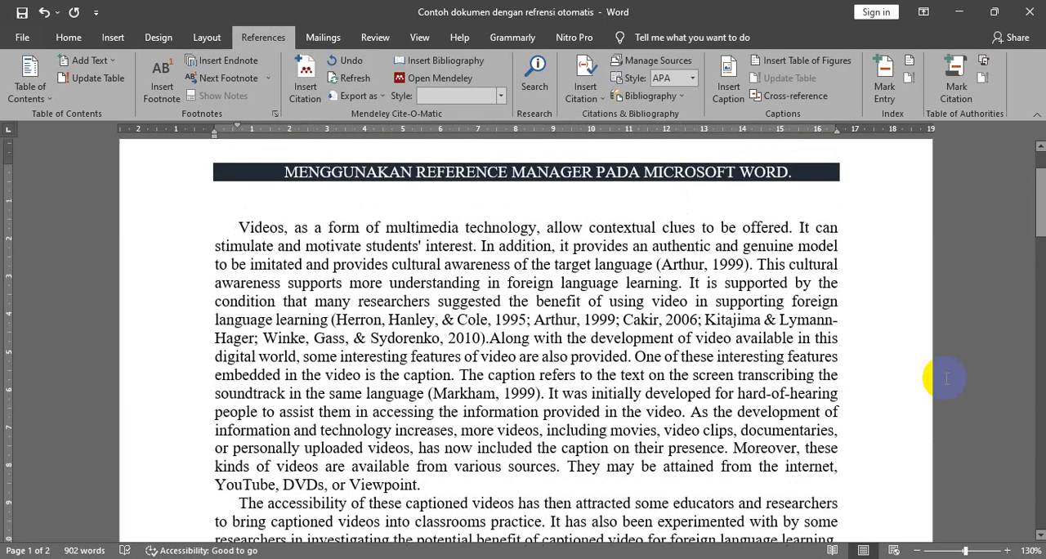